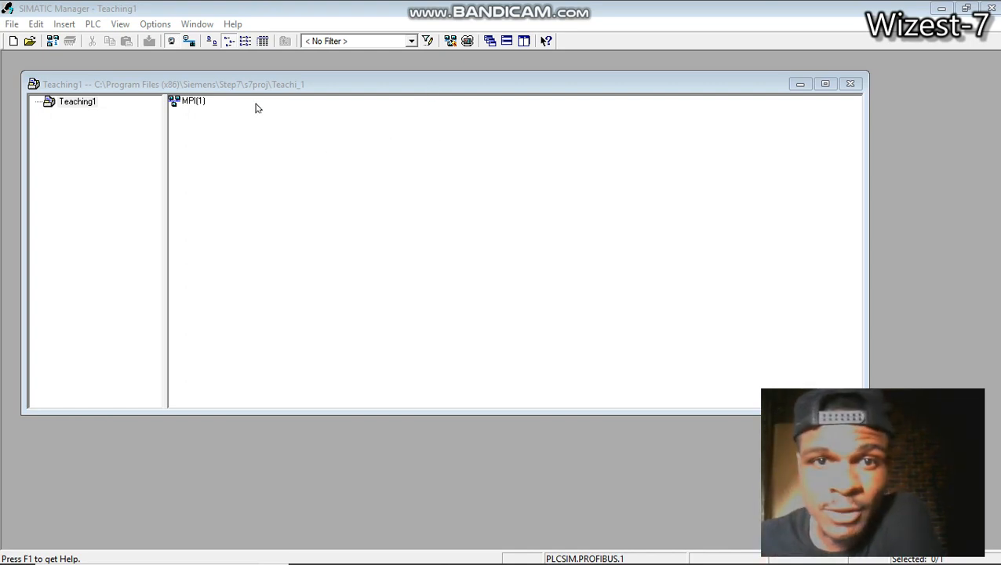
Step: Insert a SIMATIC 300 station into the Teaching1 project, keeping the default station name
click(78, 103)
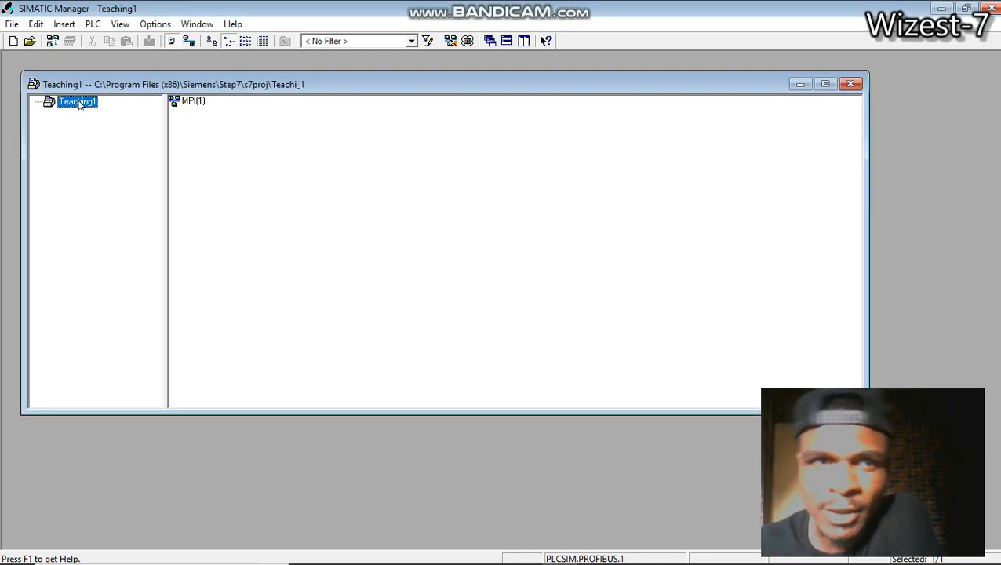
right_click(79, 103)
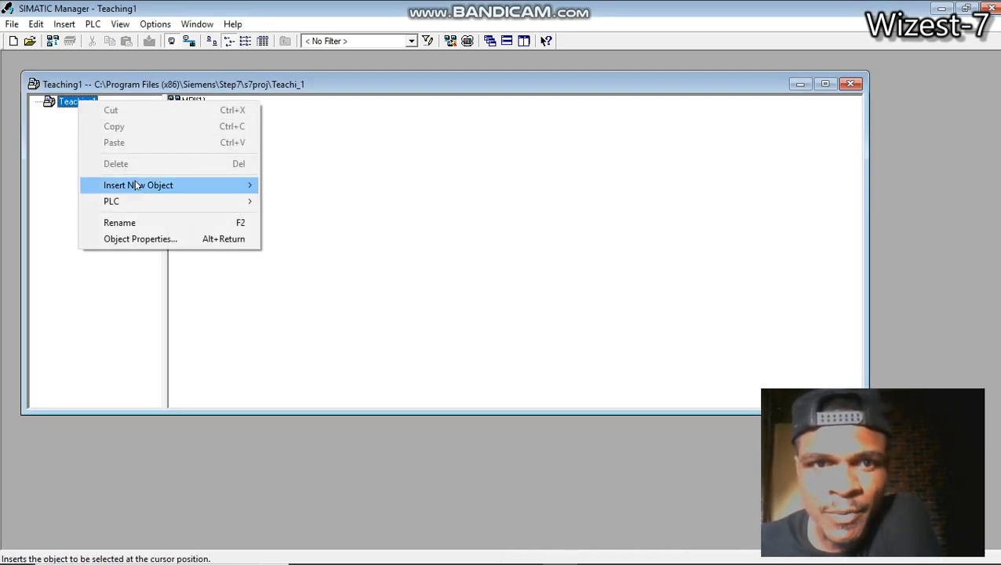
mouse_move(135, 185)
click(308, 202)
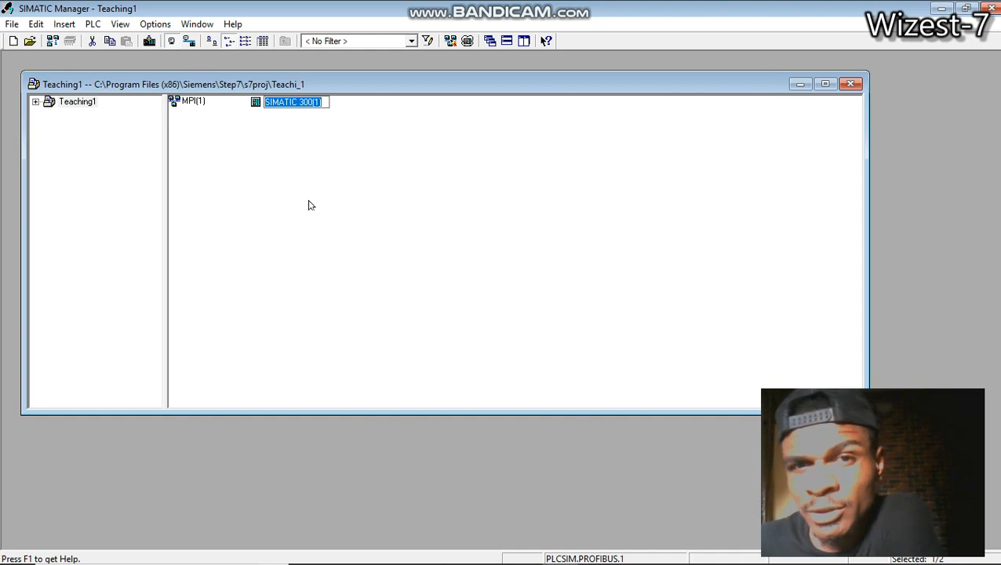
key(Return)
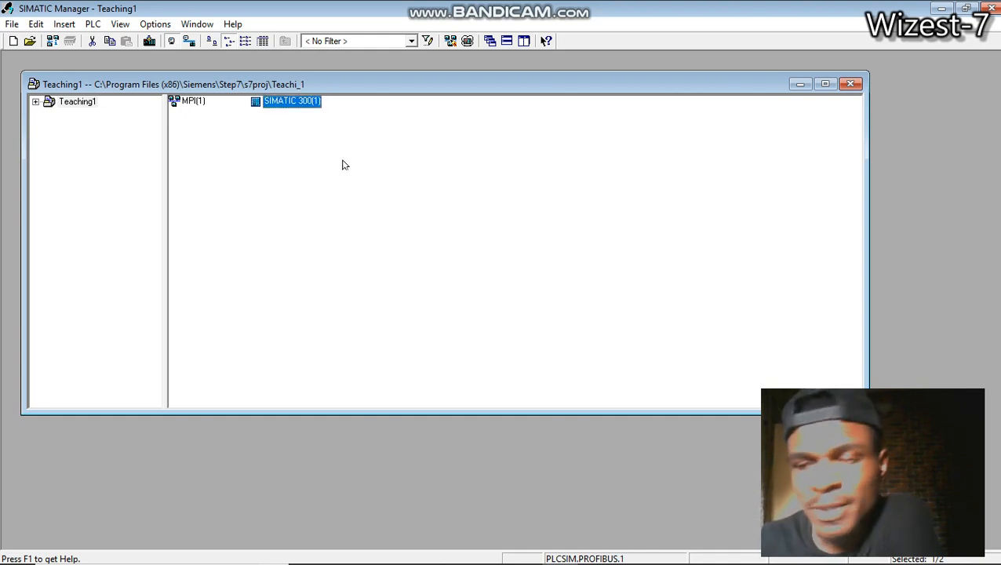
Step: Open the hardware configuration of the SIMATIC 300 station
key(Return)
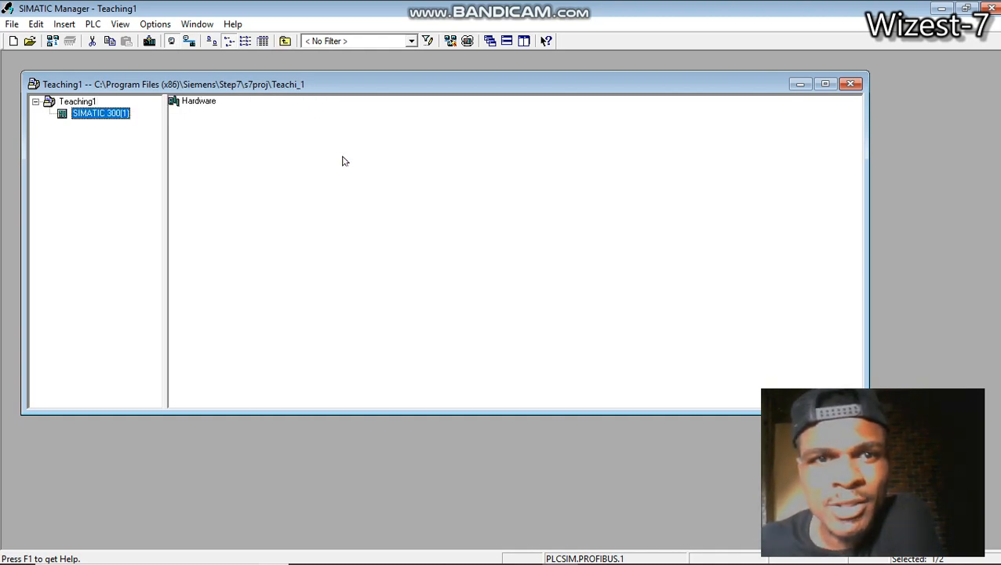
click(197, 100)
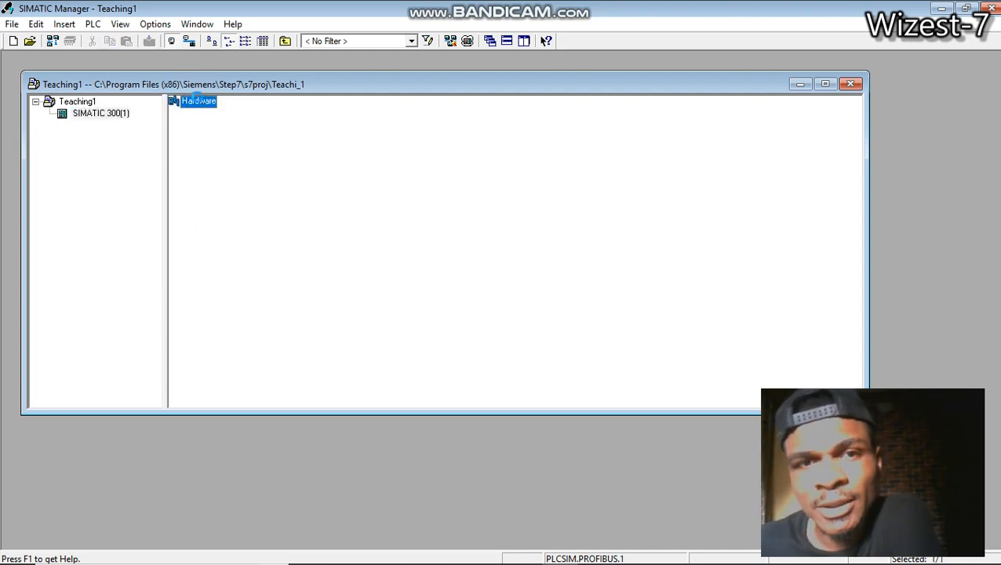
double_click(197, 99)
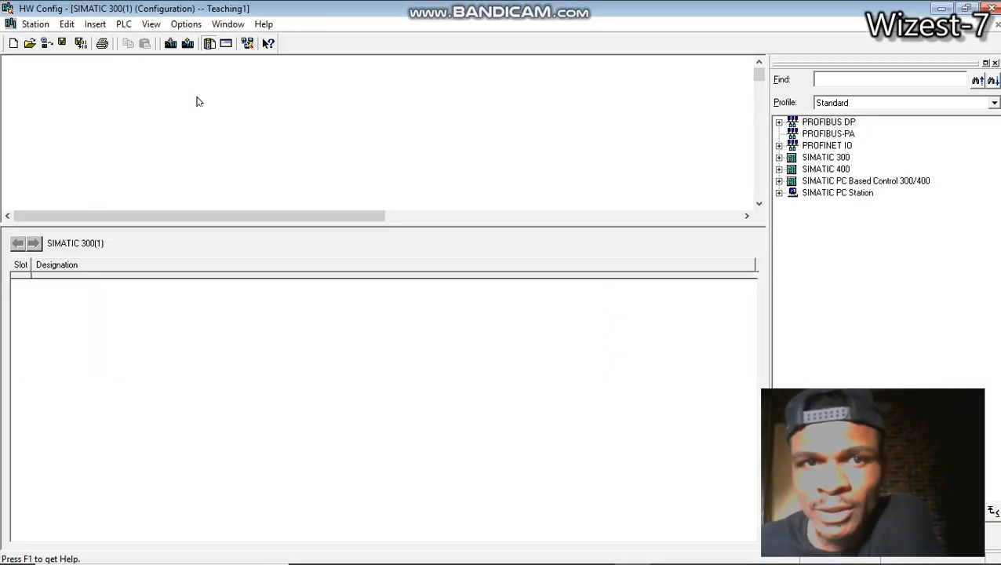
Step: Add a RACK-300 Rail from the SIMATIC 300 hardware catalog to the station
click(779, 157)
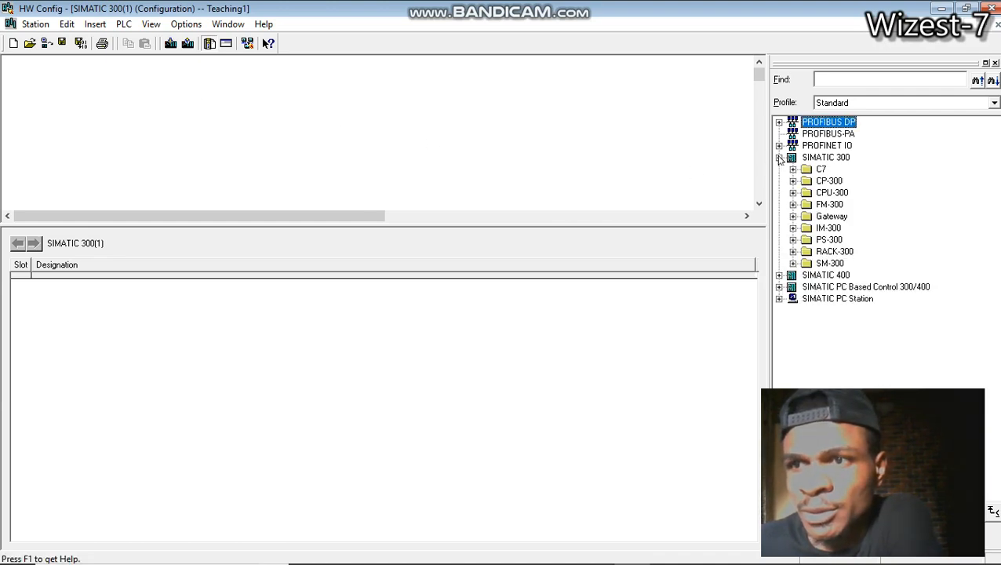
click(794, 251)
double_click(833, 264)
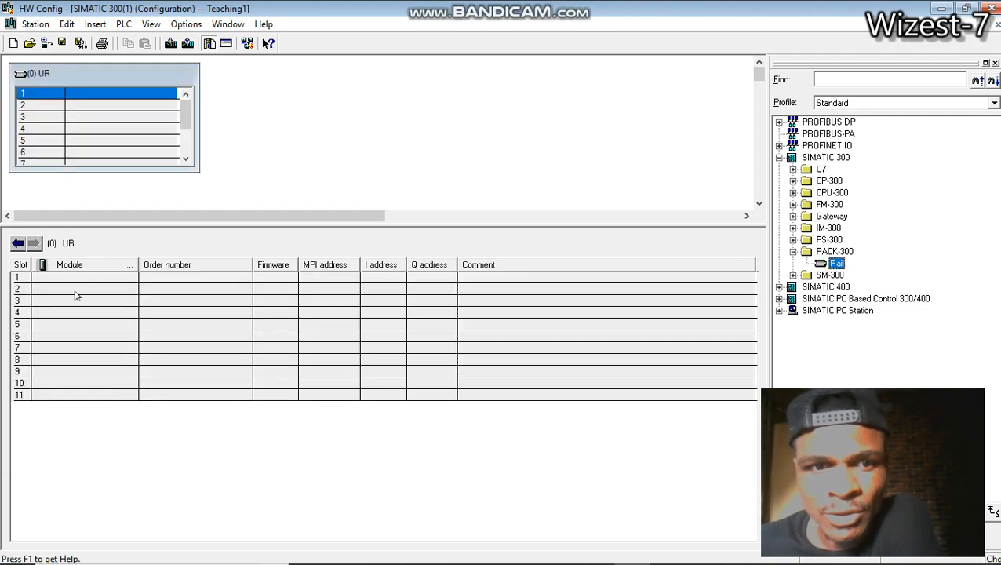
Step: Place CPU 314C-2 PN/DP, 6ES7 314-6EH04-0AB0 firmware V3.3, in slot 2 of the rack and dismiss the message
click(75, 290)
click(793, 192)
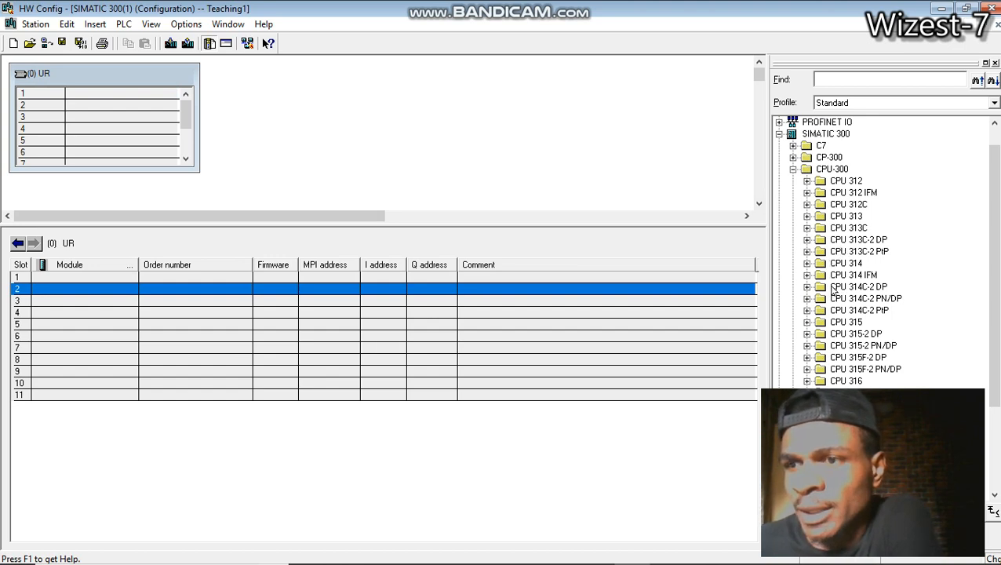
click(807, 299)
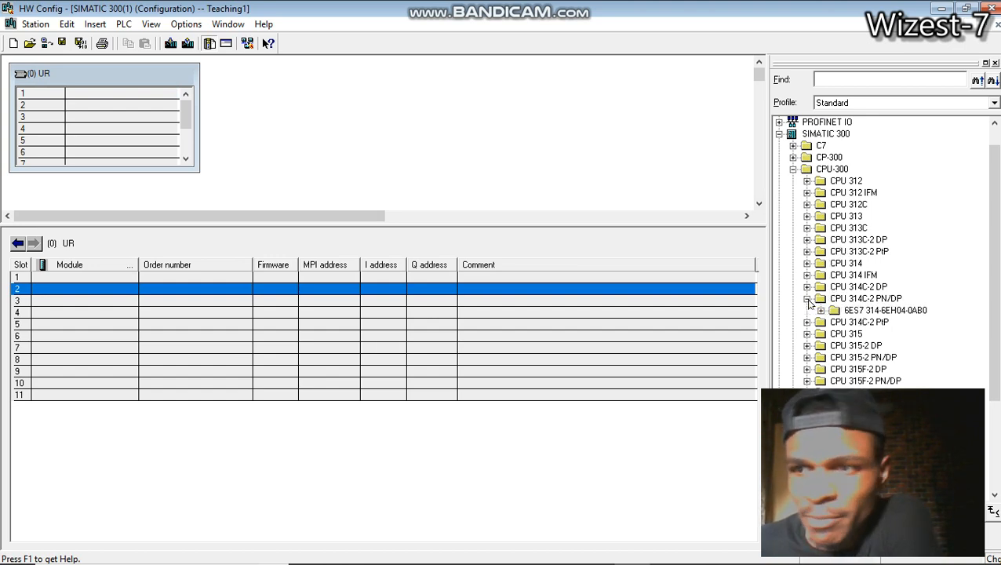
click(821, 311)
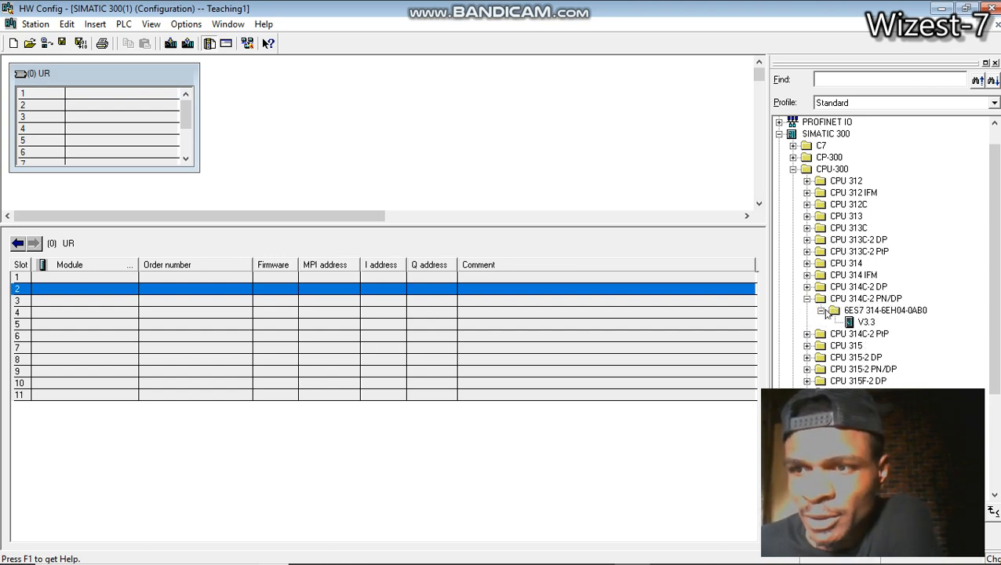
drag(860, 323, 374, 208)
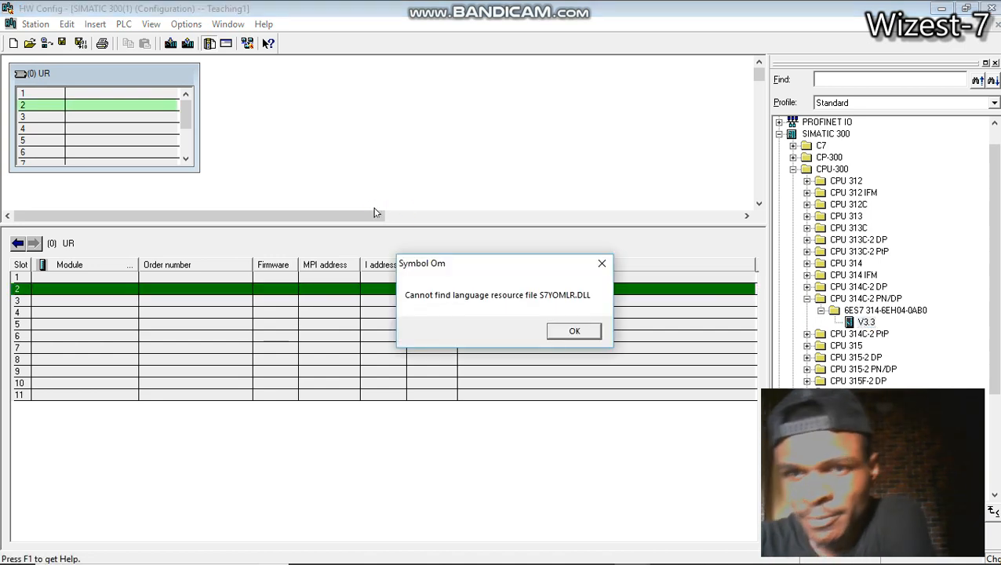
click(568, 331)
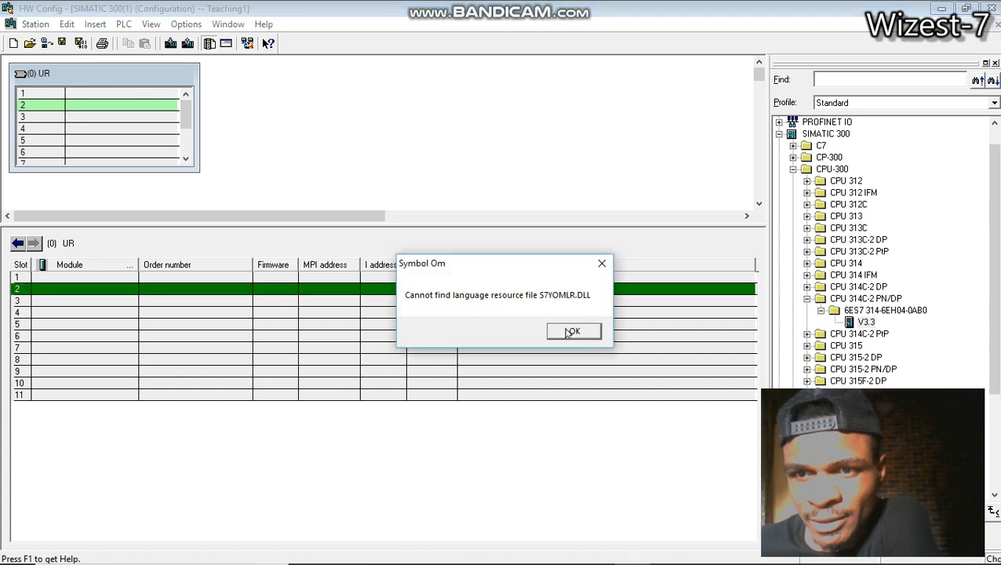
click(419, 333)
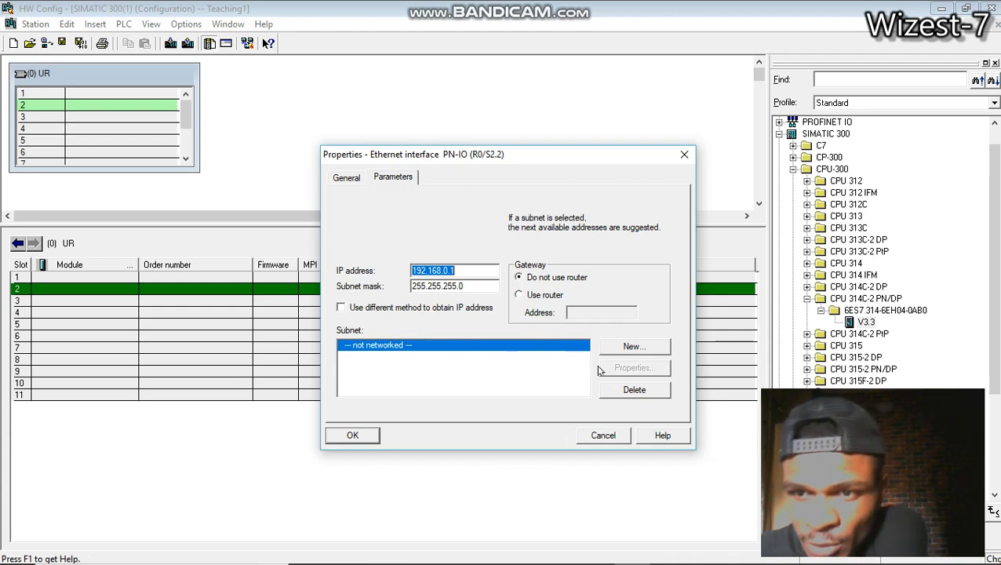
Step: Connect the PN-IO interface to a new Ethernet(1) subnet, keeping IP address 192.168.0.1 and subnet mask 255.255.255.0 without a router
click(620, 348)
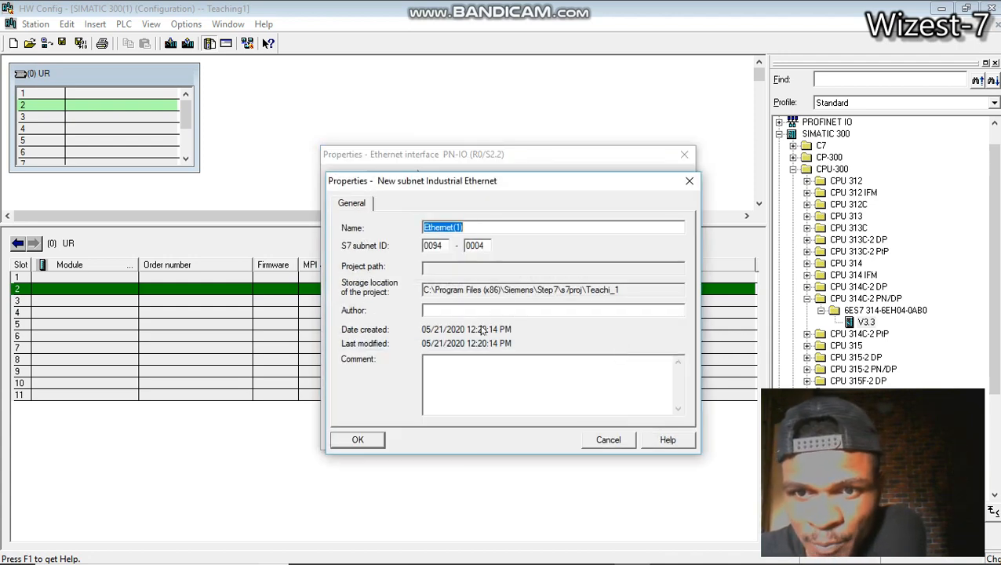
click(376, 438)
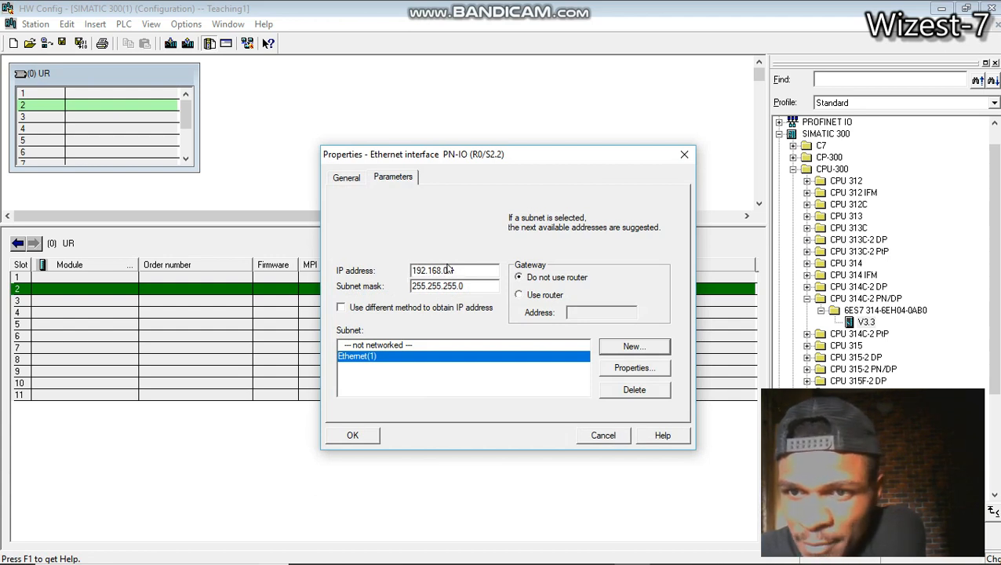
click(464, 270)
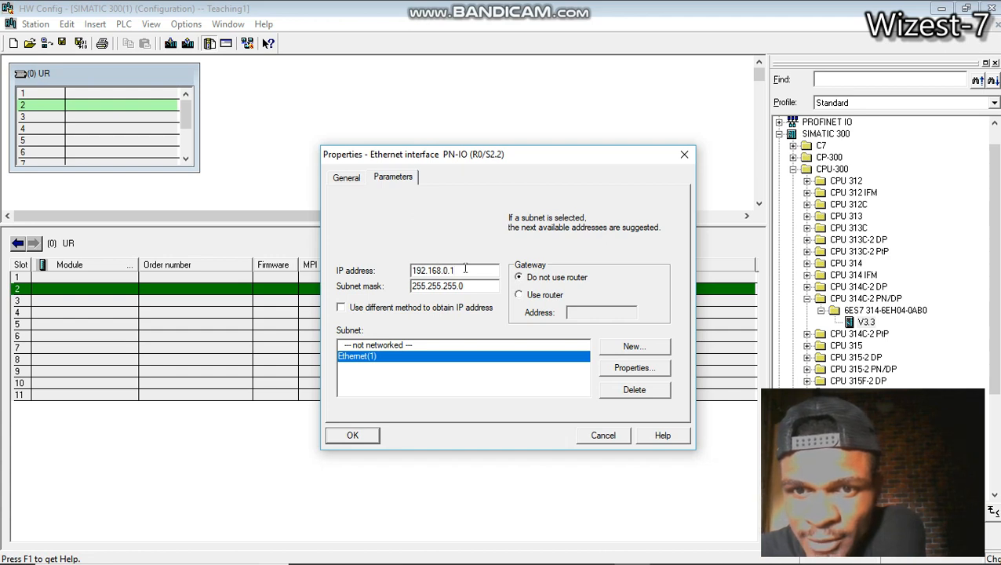
click(378, 313)
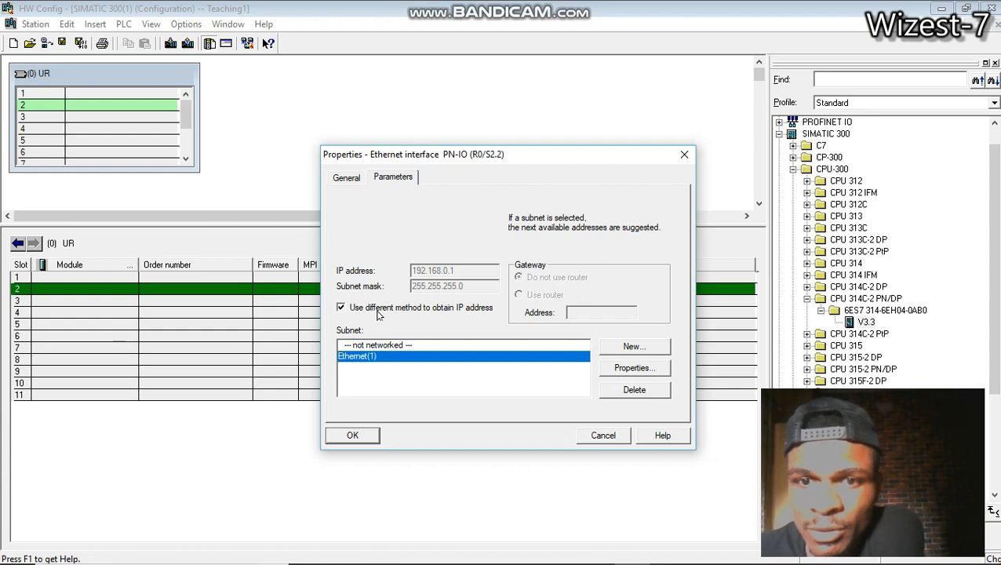
click(377, 312)
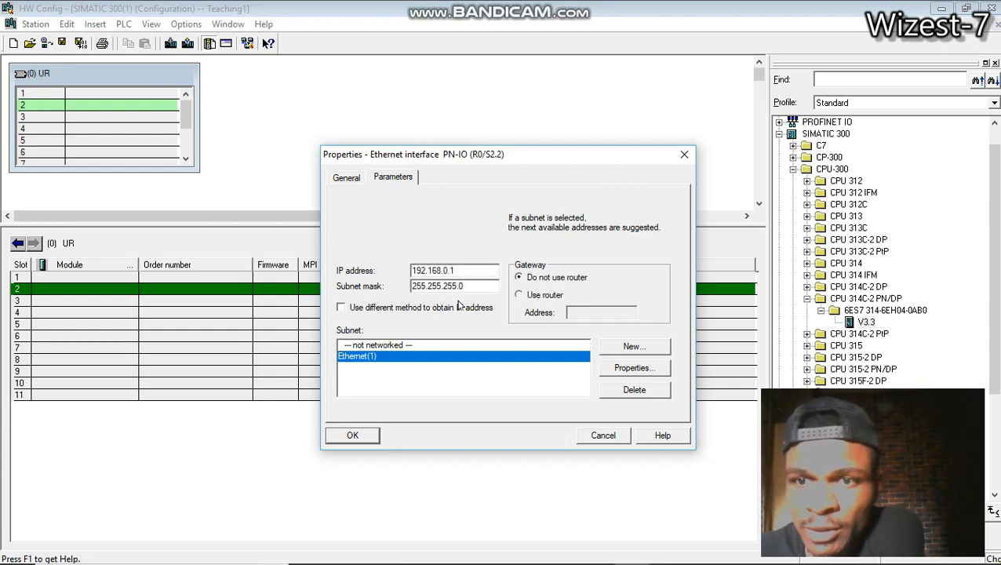
click(354, 436)
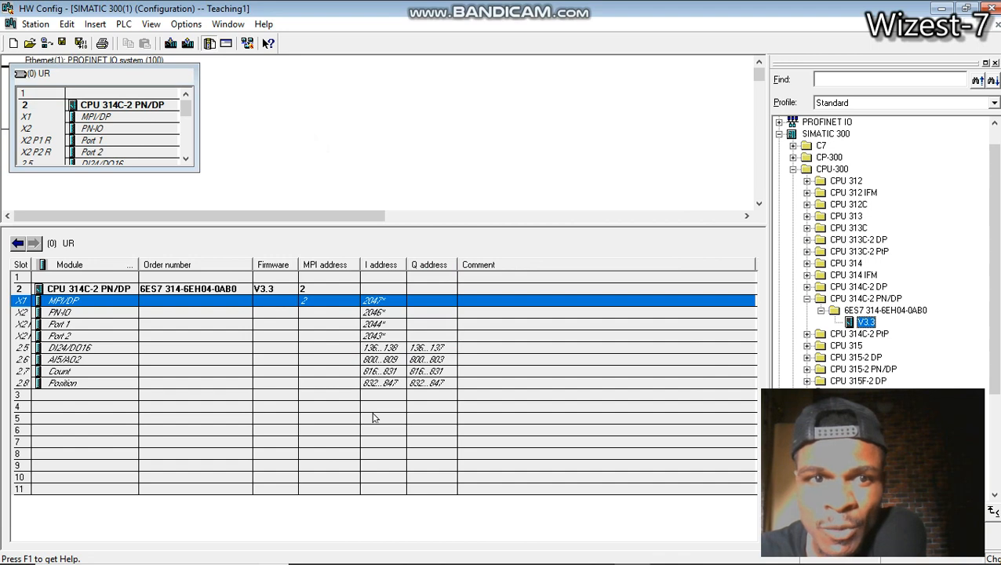
Step: Move the UR rack clear of the Ethernet(1) PROFINET IO system line in the station view
drag(102, 71, 296, 83)
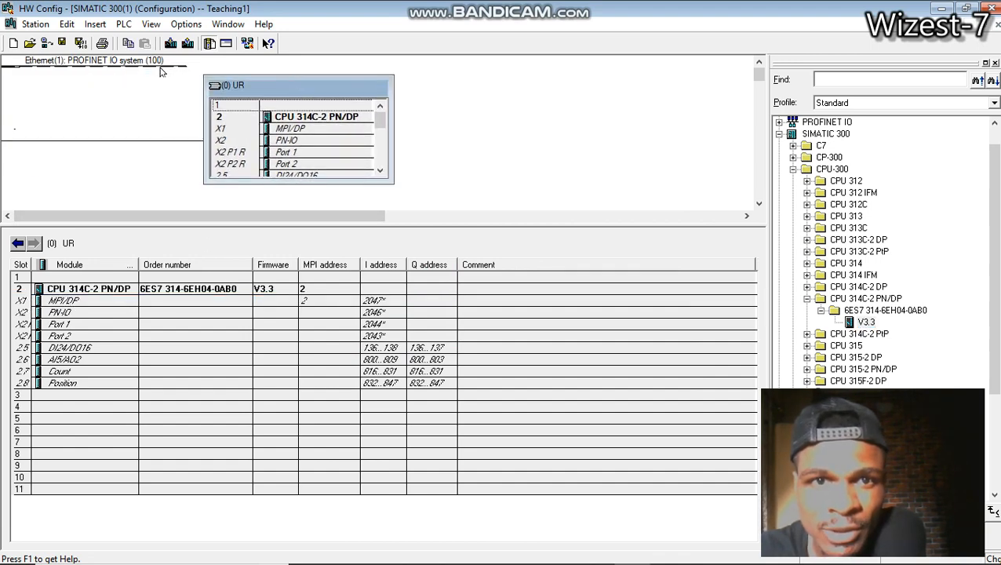
click(160, 70)
click(261, 87)
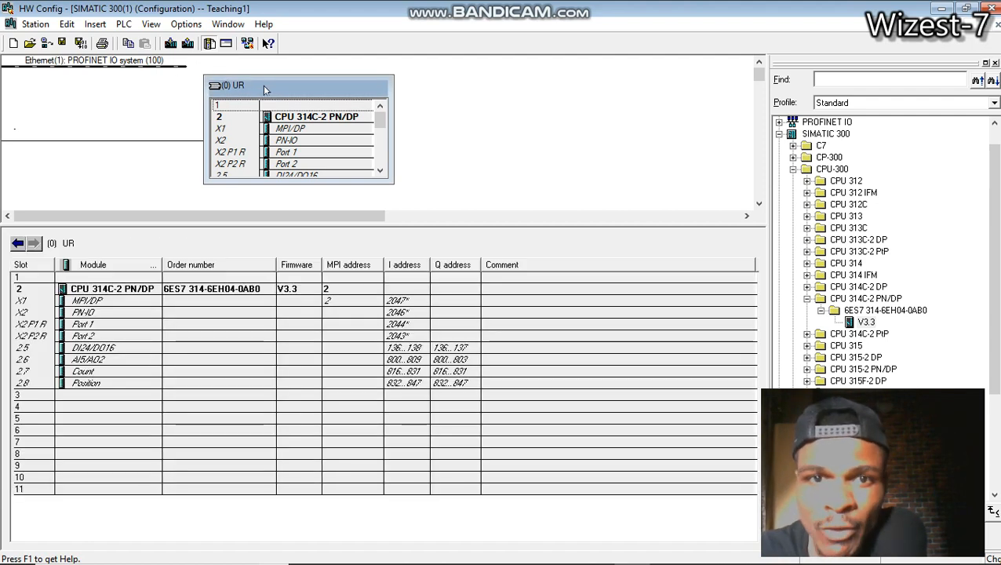
Step: Review the properties of the CPU's MPI/DP interface and set its interface type to PROFIBUS
double_click(320, 132)
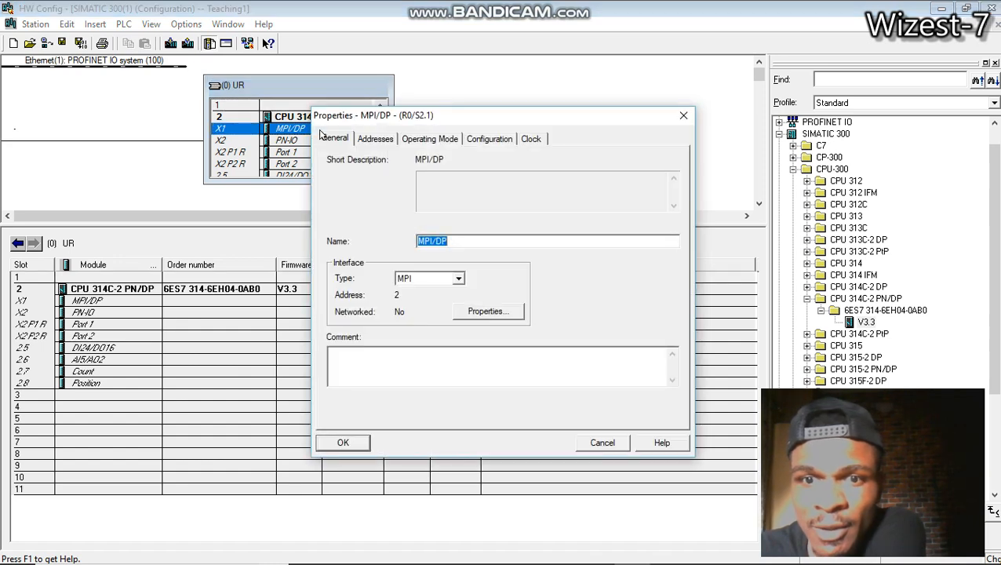
click(369, 140)
click(419, 141)
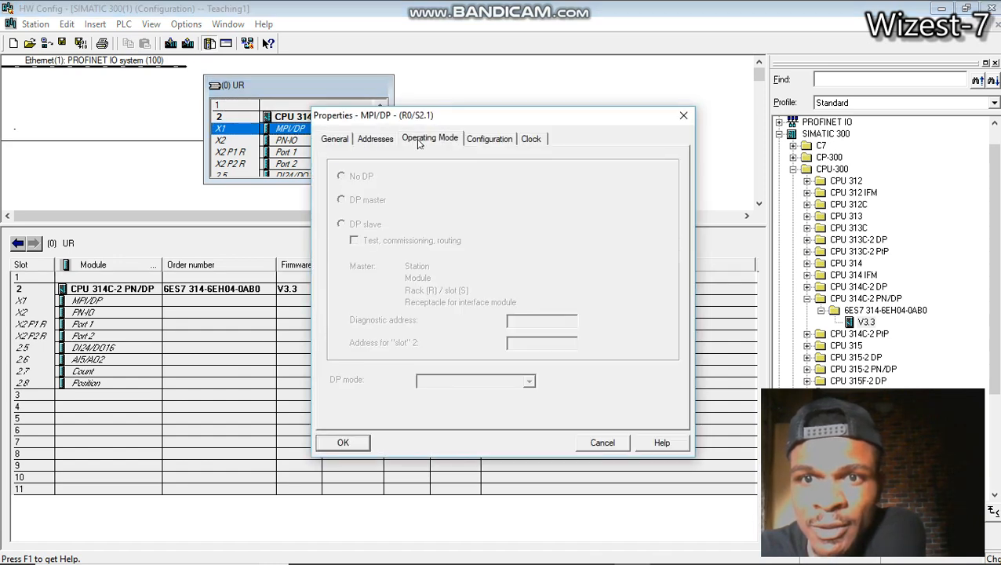
click(475, 141)
click(530, 139)
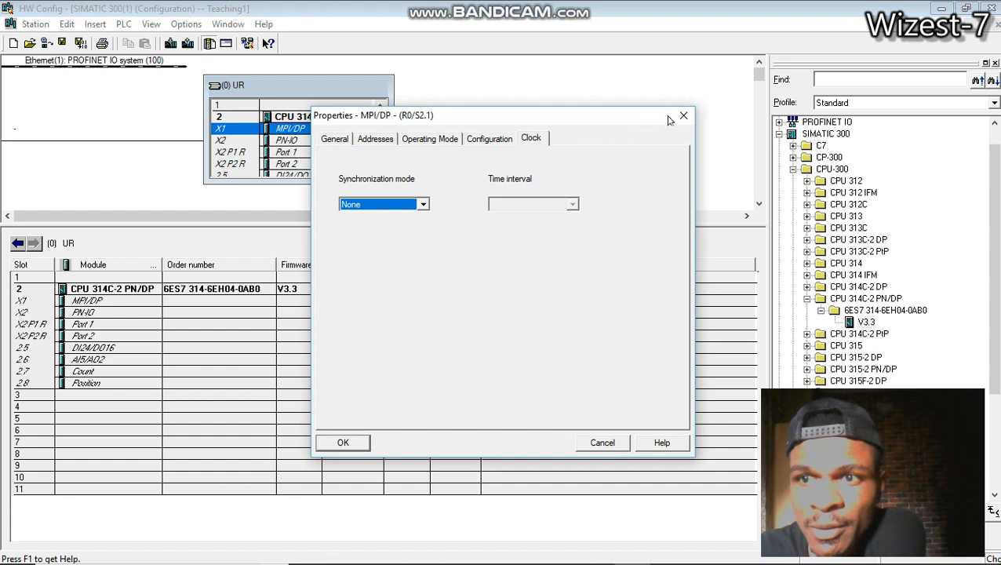
click(335, 141)
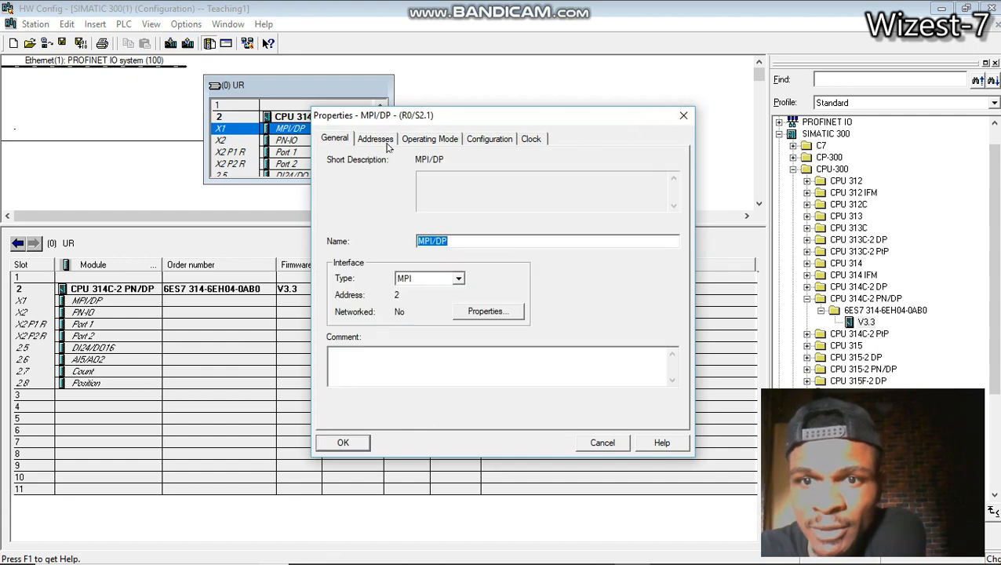
click(458, 278)
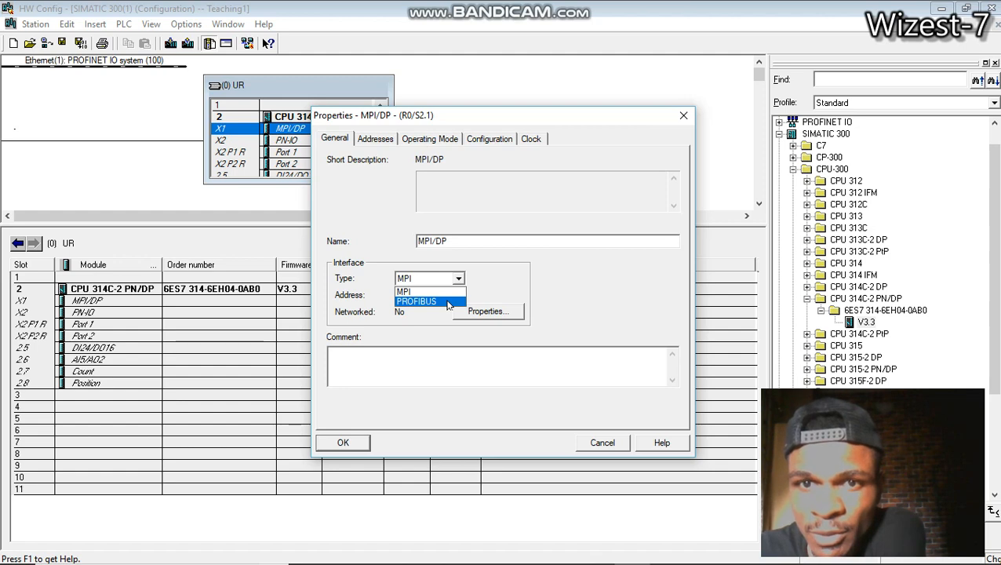
click(448, 304)
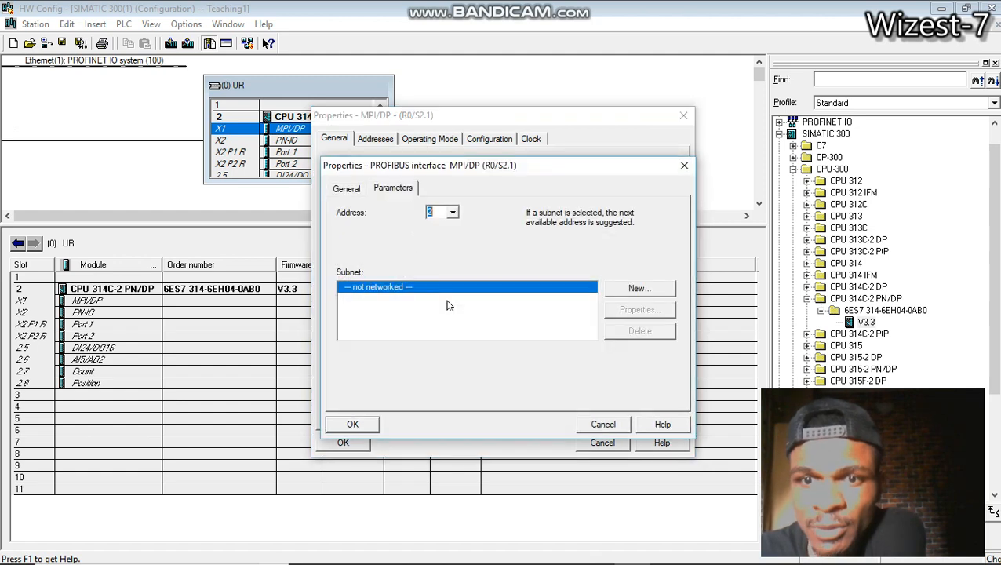
Step: Create a new subnet named PROFIBUS(1) with a 1.5 Mbps transmission rate and the DP profile
click(638, 289)
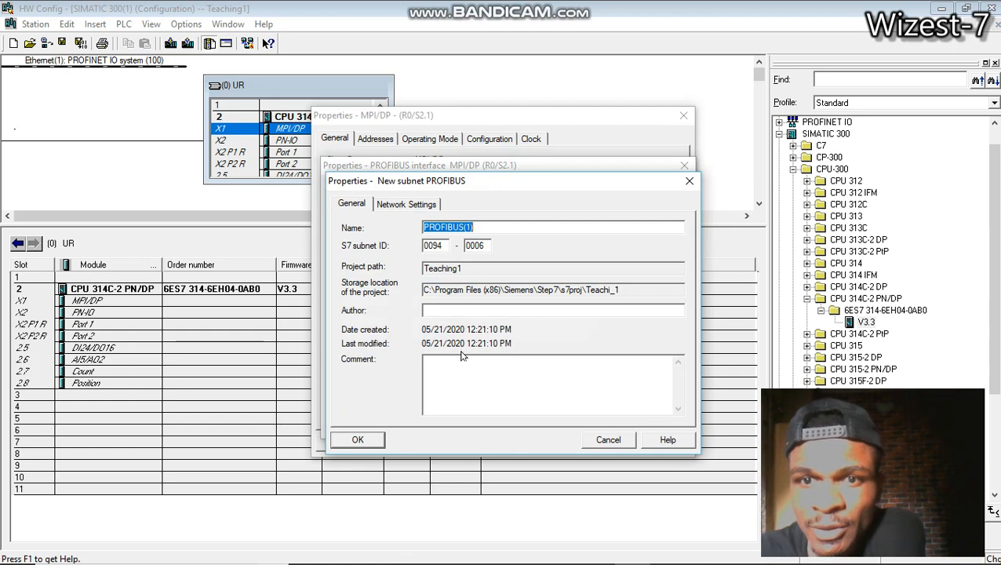
click(427, 208)
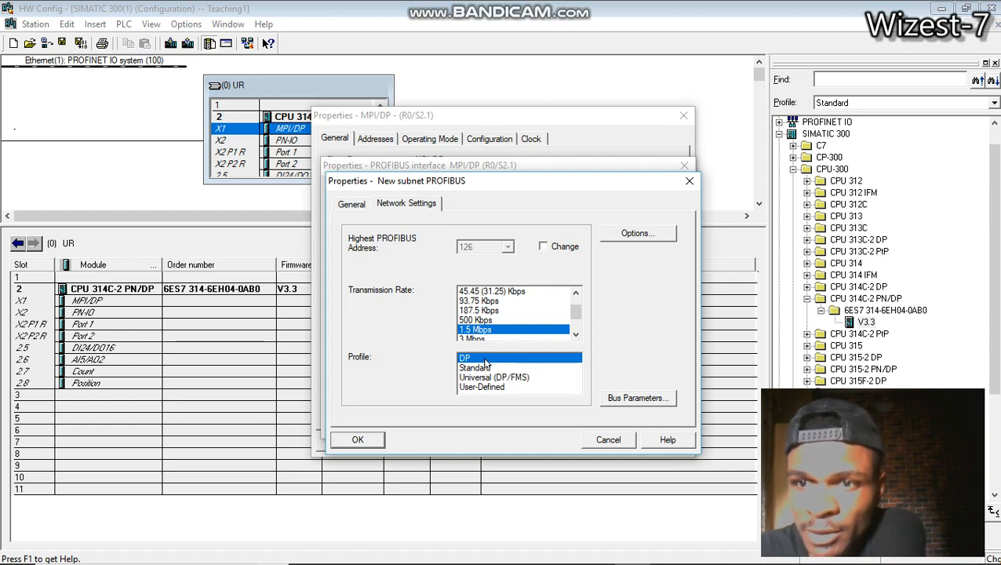
click(370, 441)
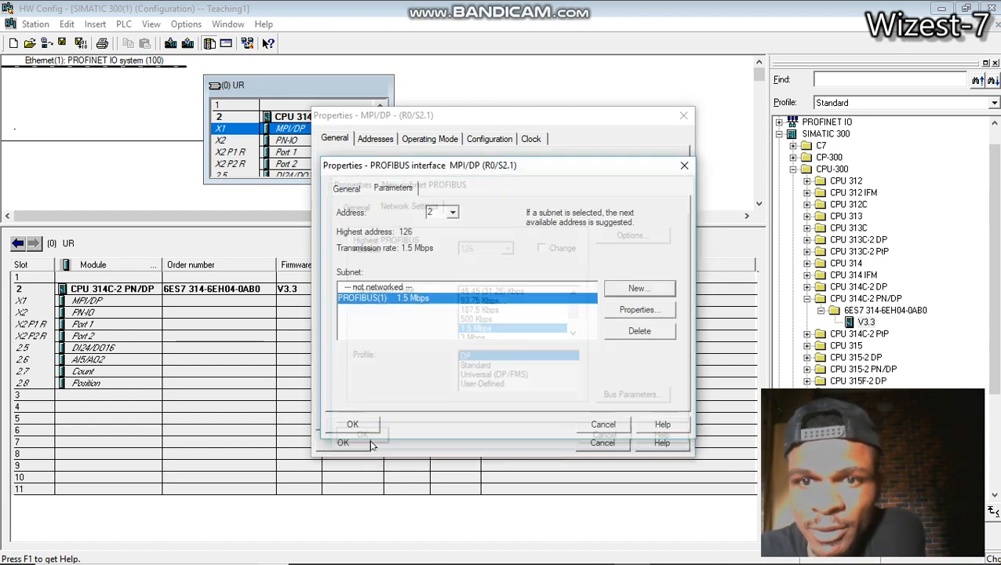
Step: Set the PROFIBUS address of the MPI/DP interface to 2 and accept the interface parameters
click(453, 214)
click(444, 227)
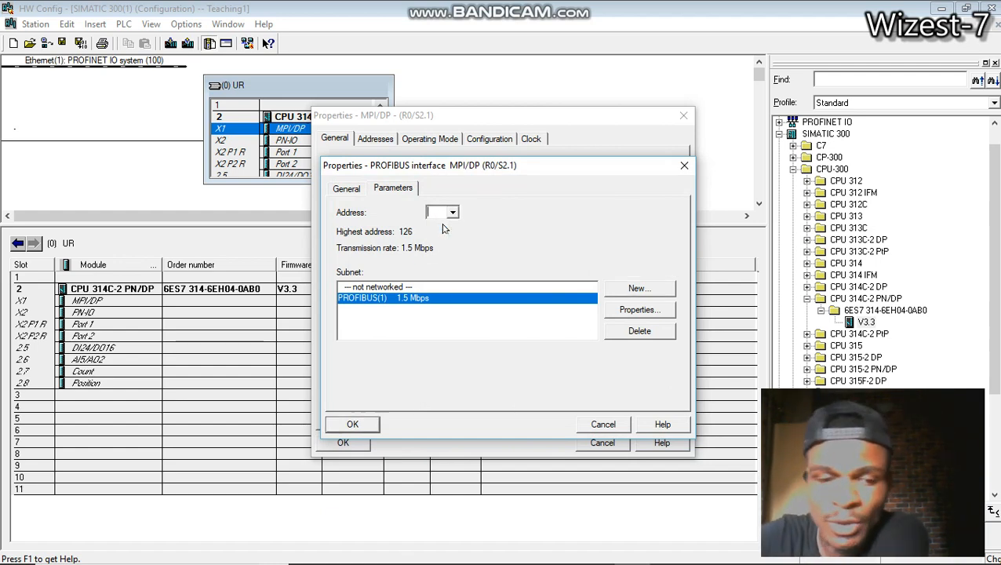
text(2)
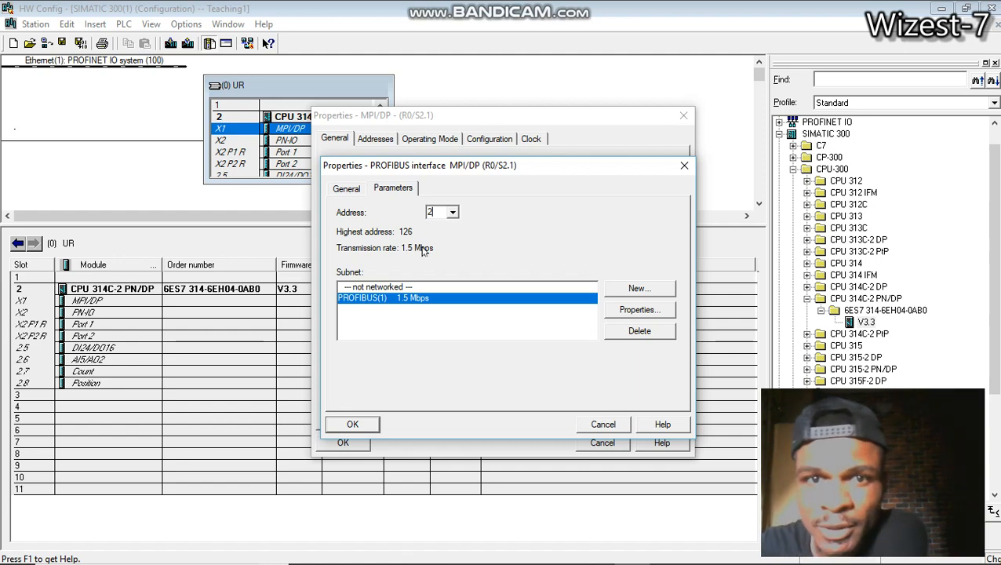
click(352, 423)
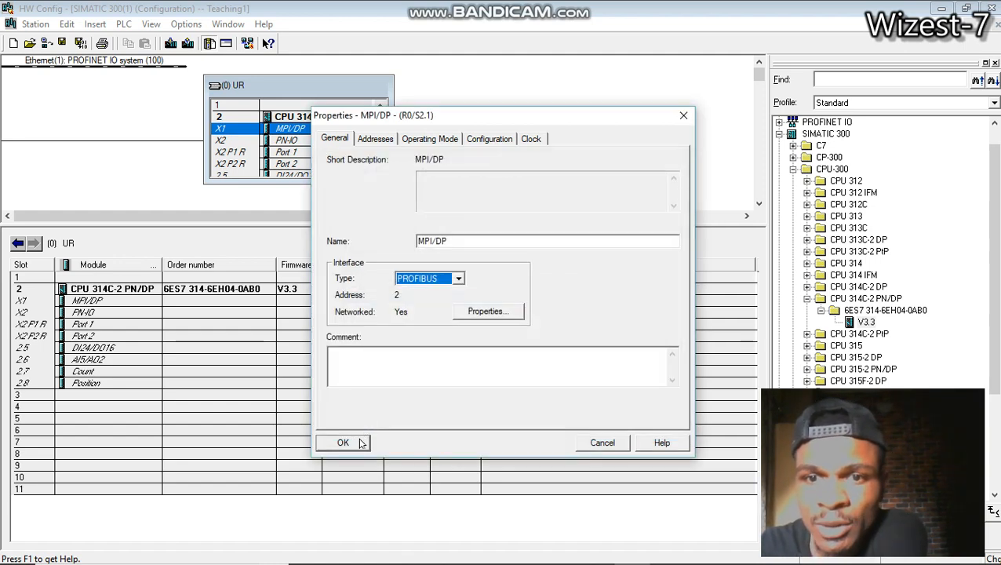
Step: Accept the MPI/DP interface properties and auto-arrange the station to separate the Ethernet(1) and PROFIBUS(1) lines
click(360, 443)
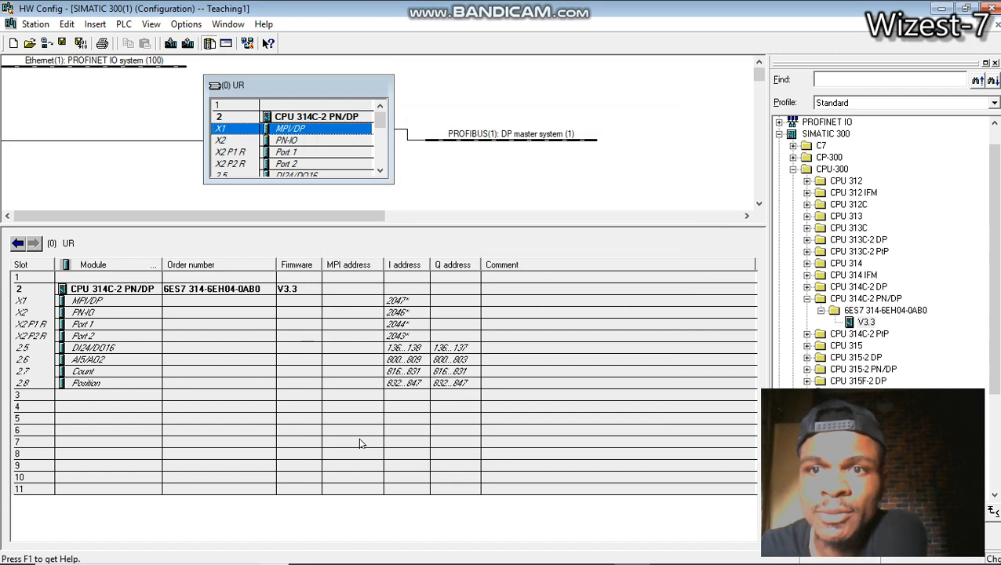
drag(152, 66, 398, 90)
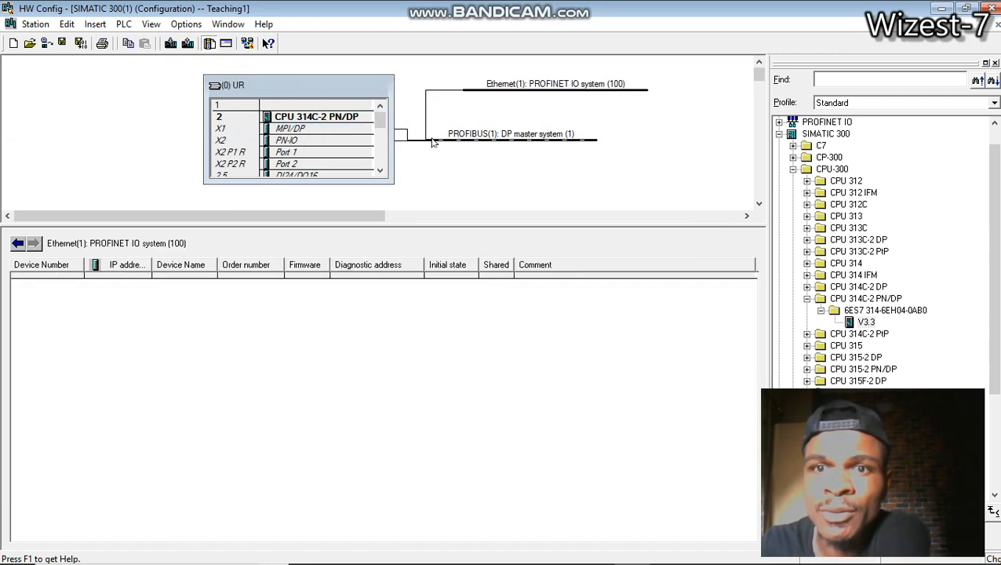
drag(432, 142, 516, 142)
key(shift+F5)
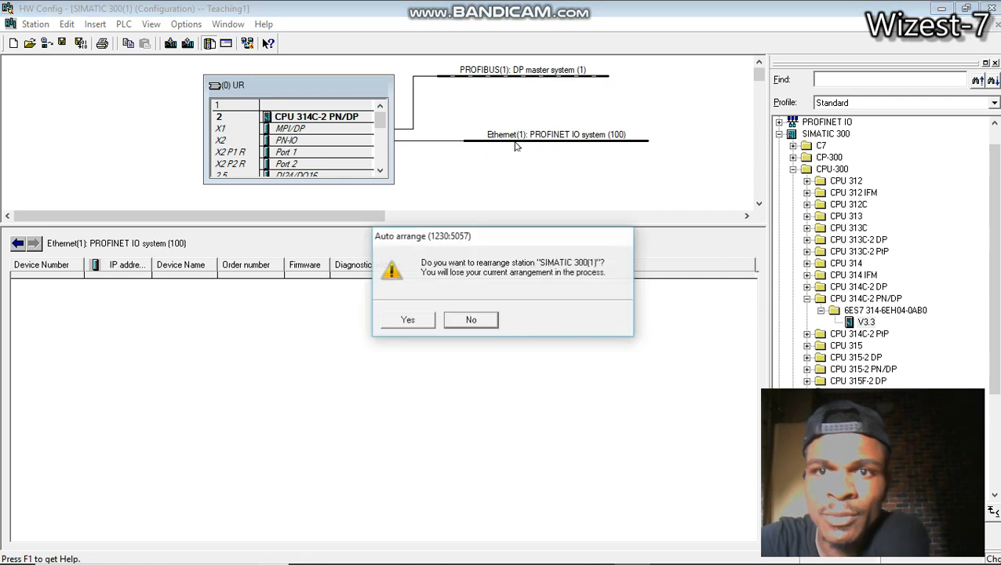
click(419, 321)
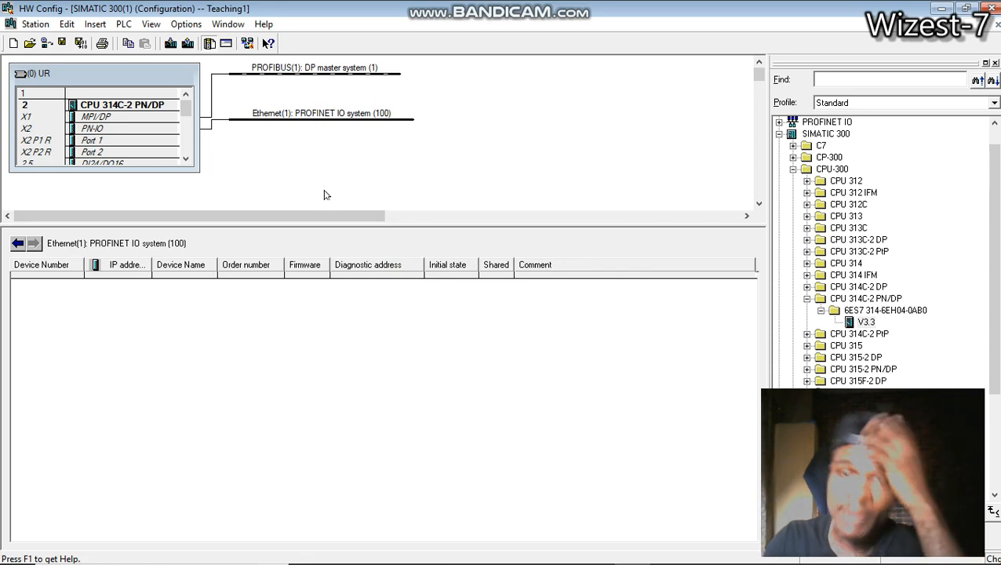
Step: Insert an ET 200M IM 153 slave on the PROFIBUS(1) DP master system with PROFIBUS address 10
click(313, 75)
click(317, 119)
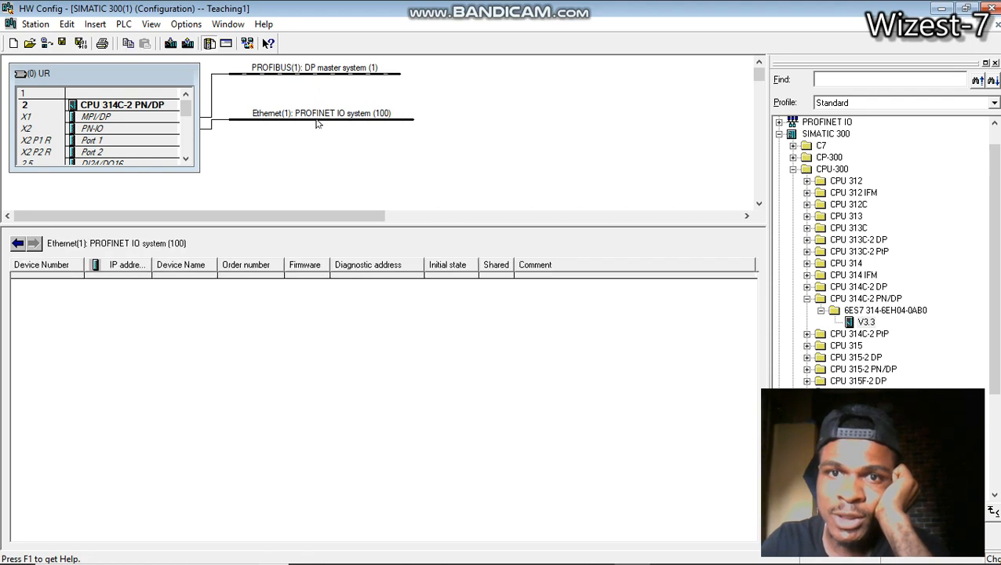
click(340, 74)
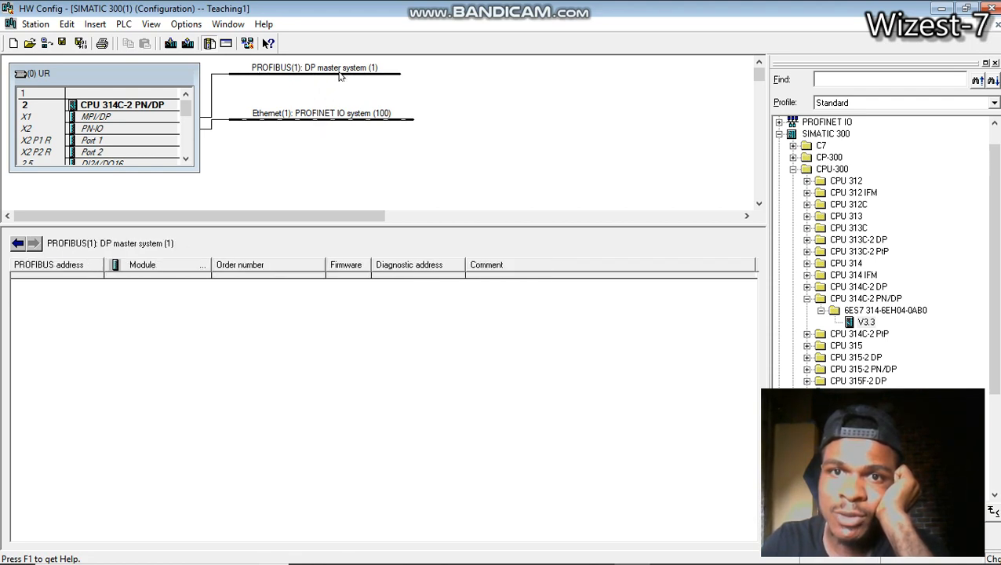
right_click(340, 74)
click(367, 116)
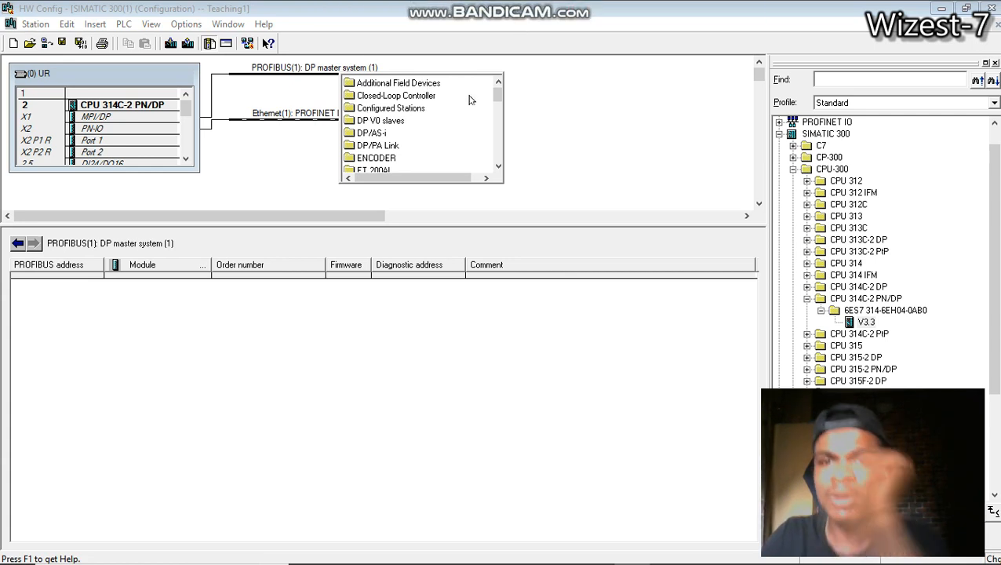
click(496, 113)
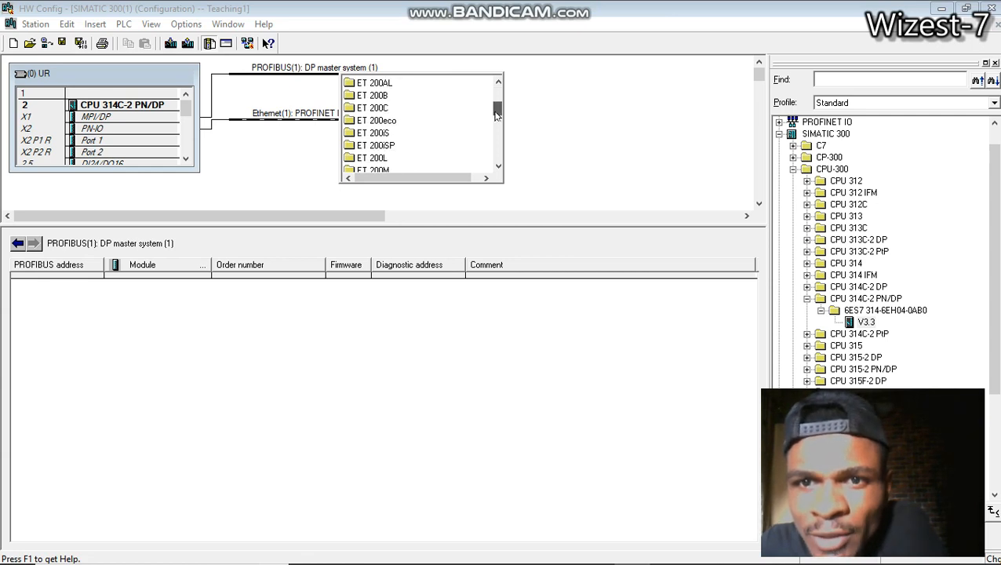
drag(495, 109, 496, 112)
drag(495, 118, 495, 119)
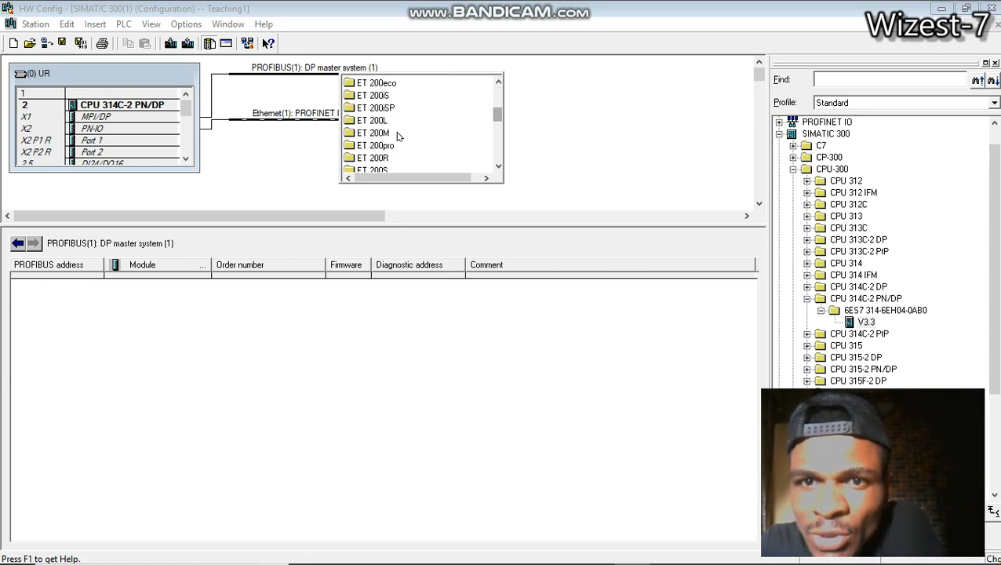
click(369, 134)
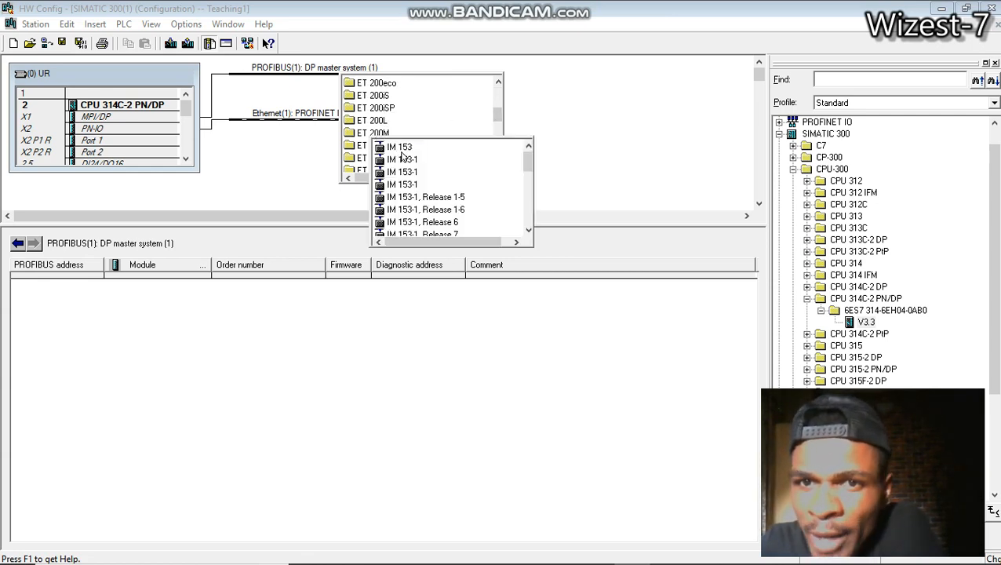
click(405, 148)
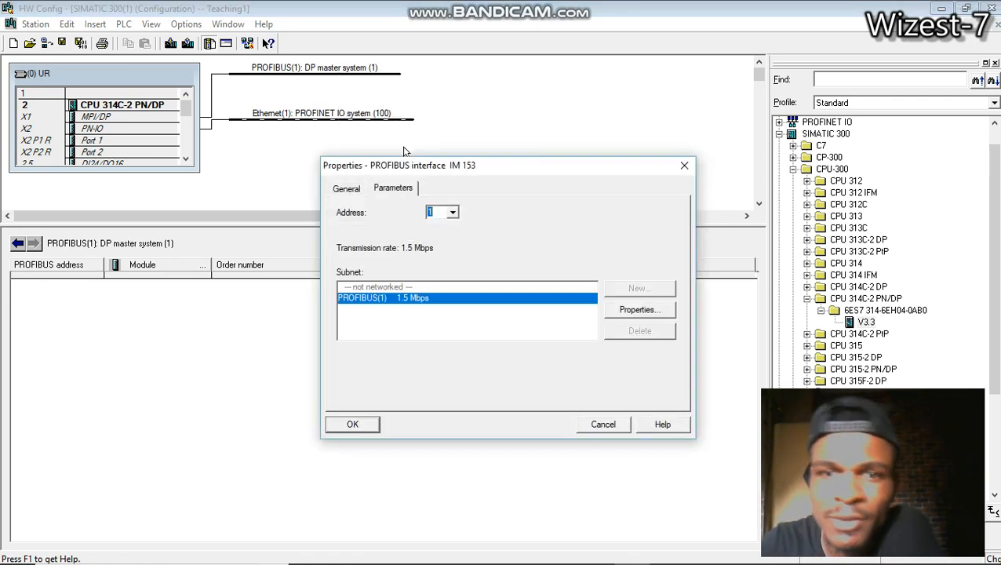
text(1)
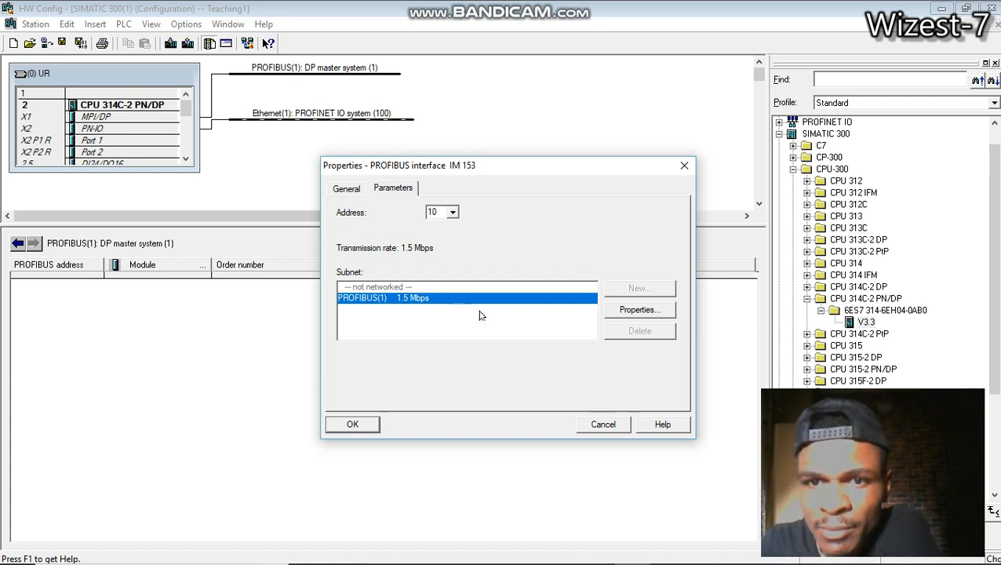
click(369, 424)
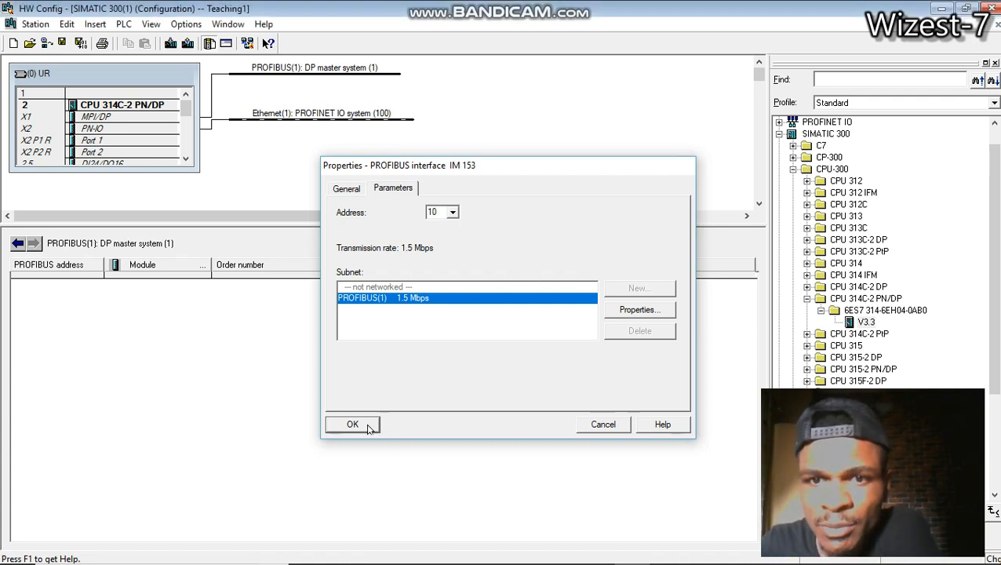
Step: Insert a Danfoss FC300 drive from the additional field devices on the PROFIBUS(1) DP master system with PROFIBUS address 15
right_click(318, 79)
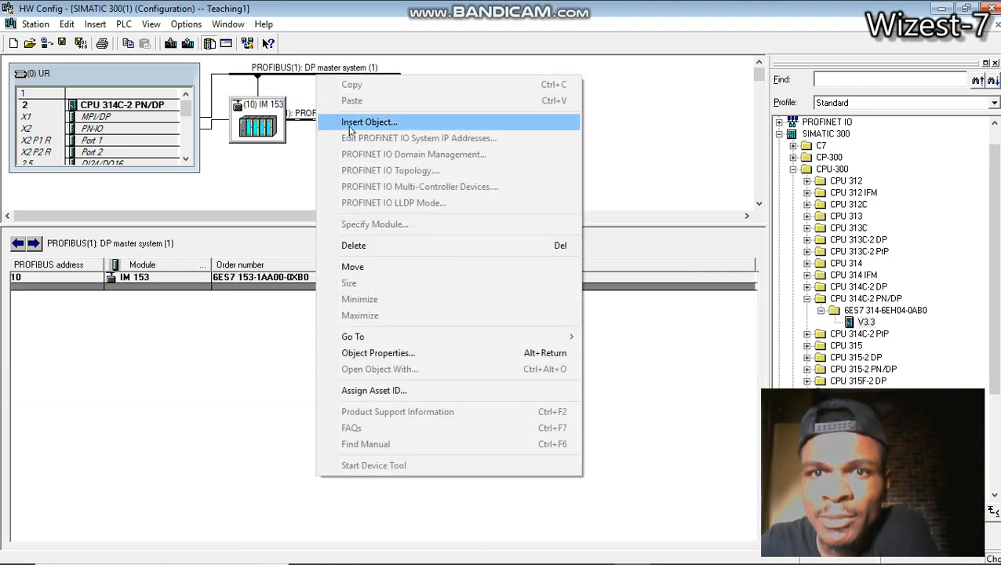
click(350, 124)
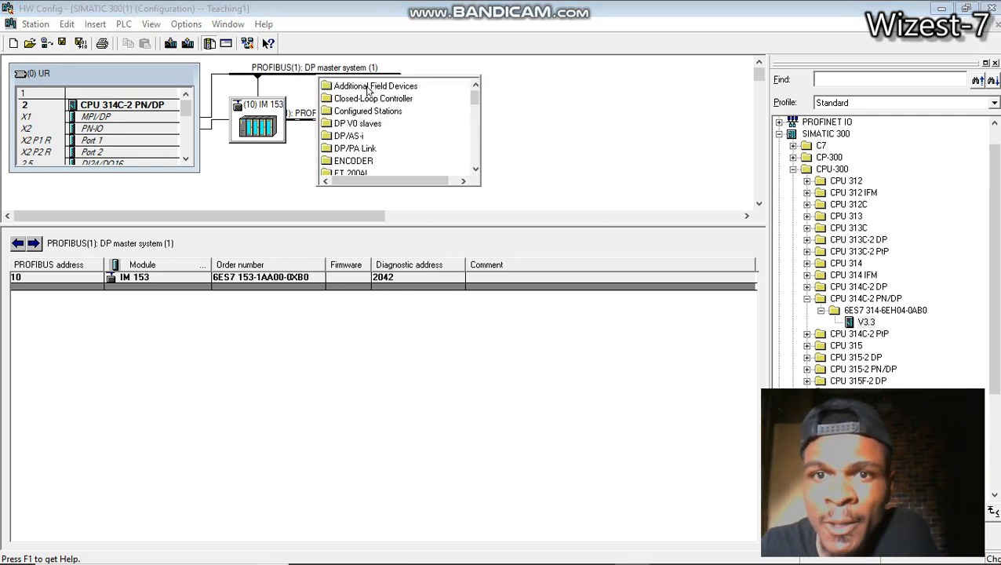
mouse_move(368, 91)
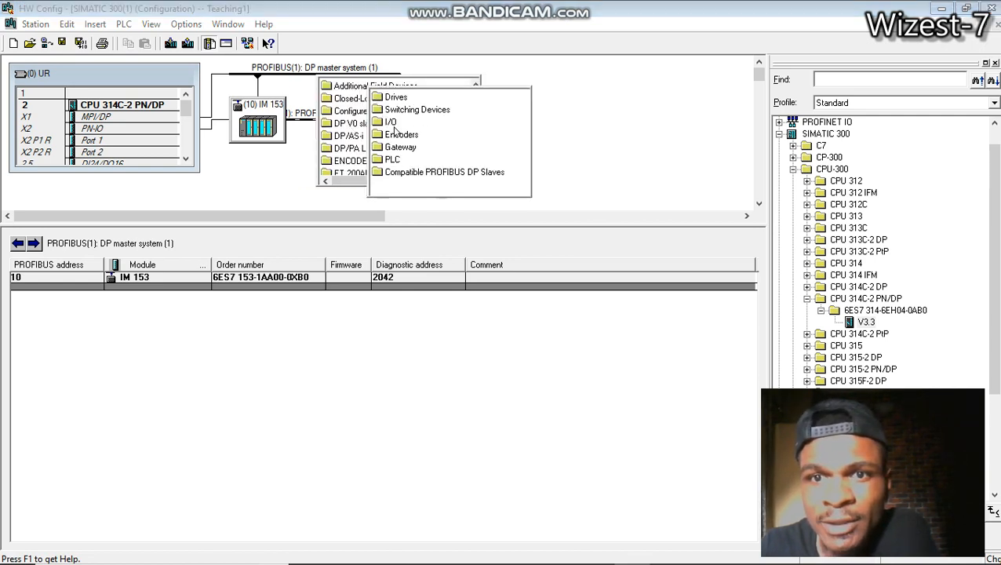
mouse_move(395, 99)
mouse_move(408, 124)
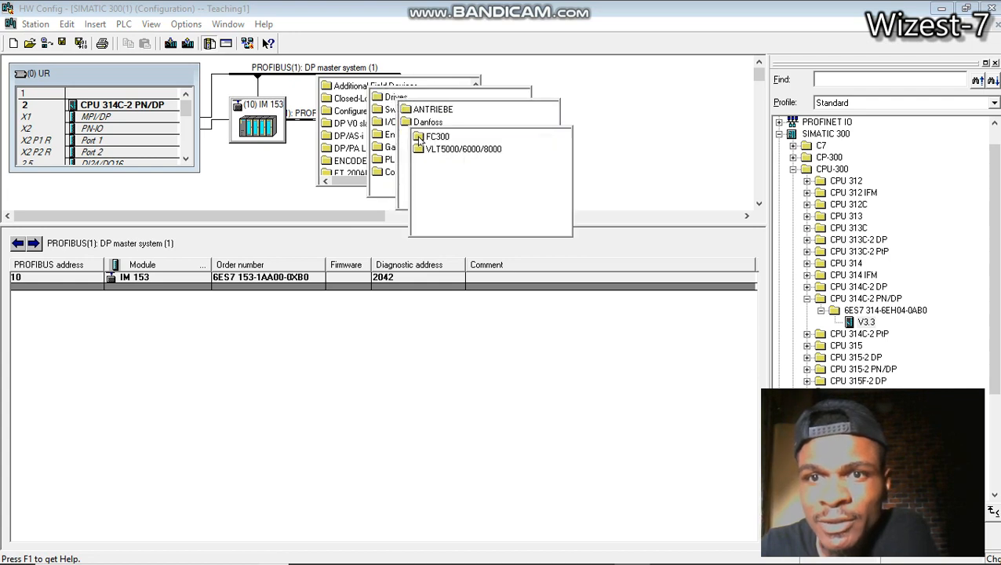
click(444, 149)
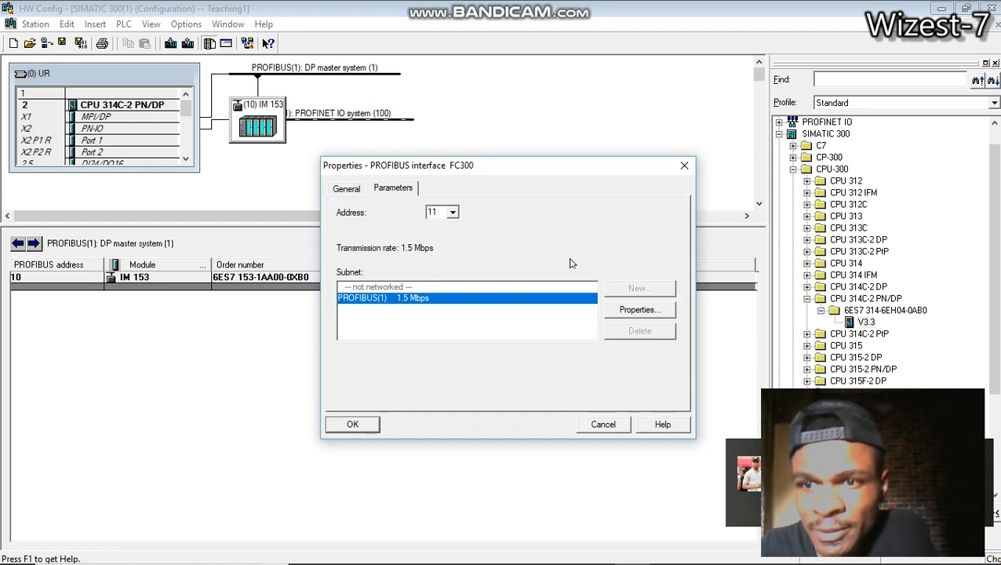
click(355, 188)
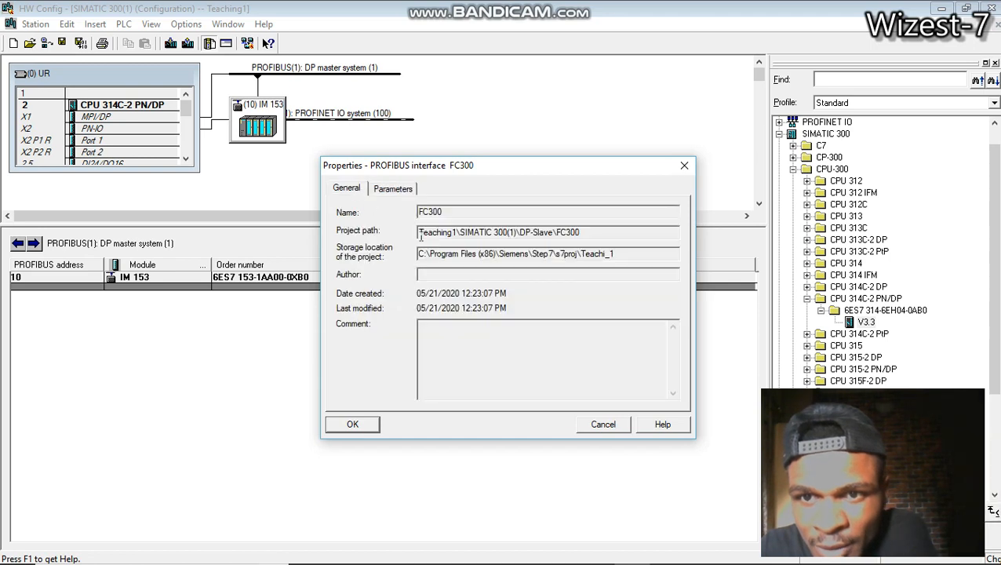
click(404, 193)
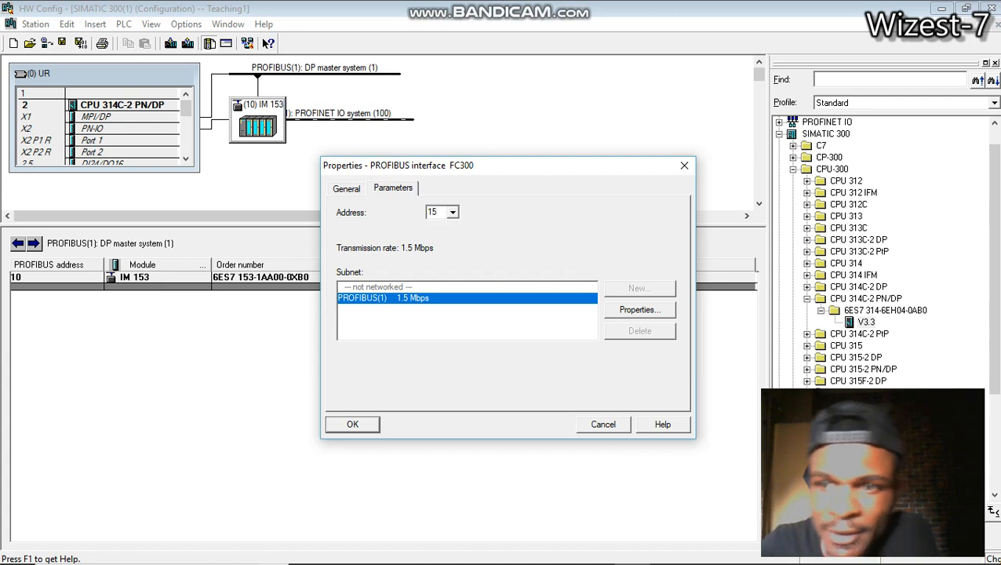
click(358, 426)
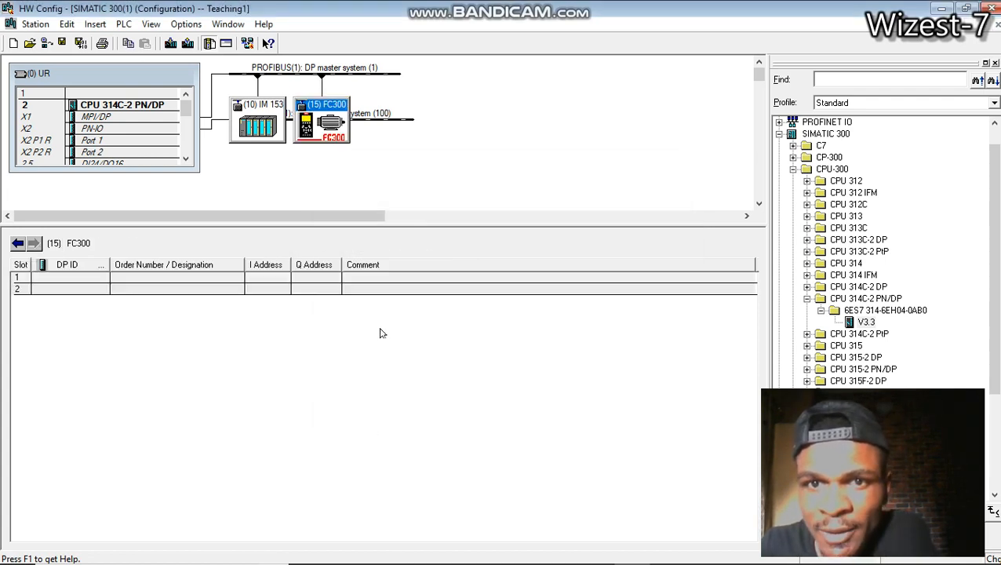
Step: Review the FC300 DP slave's general properties and parameter assignment
double_click(334, 124)
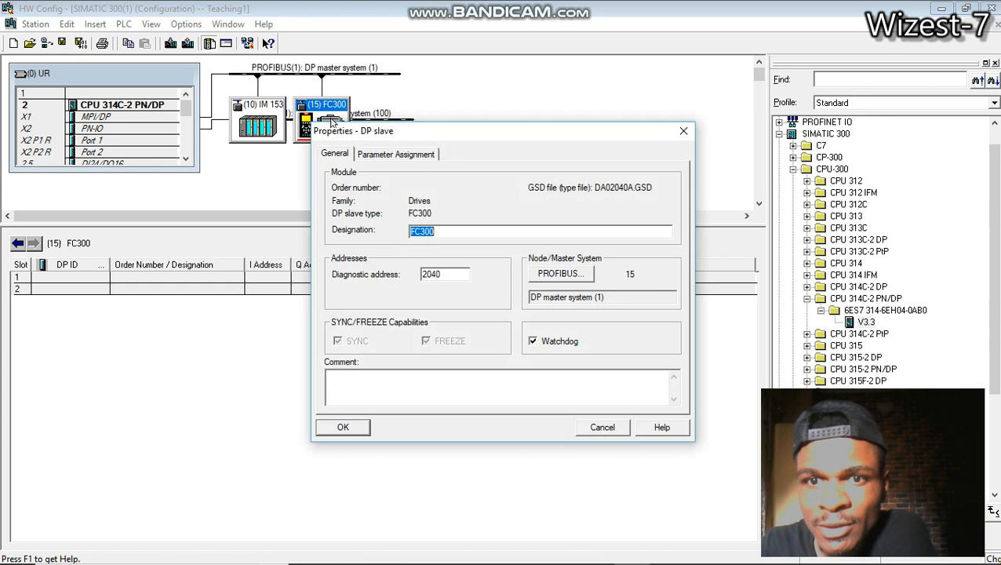
click(399, 157)
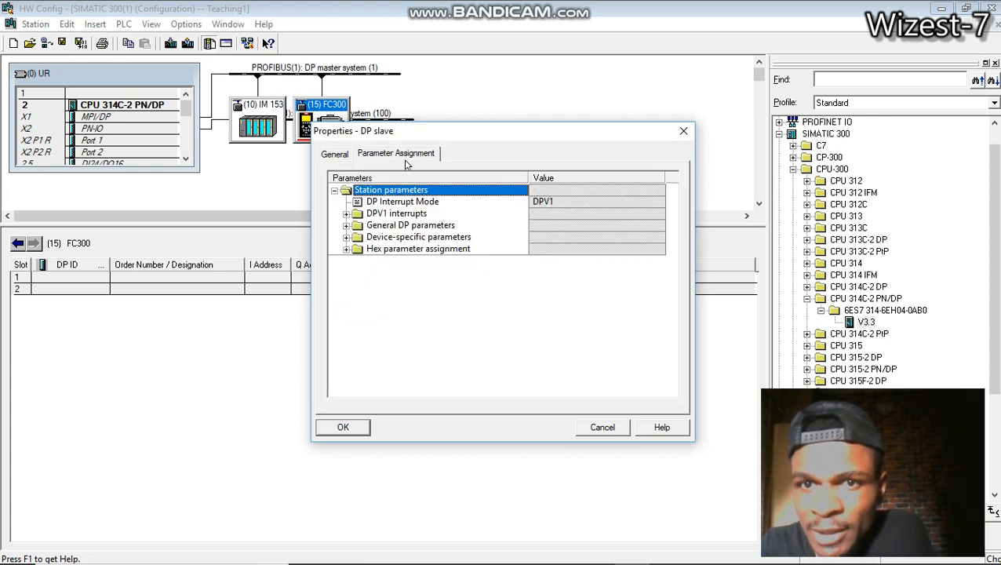
click(345, 426)
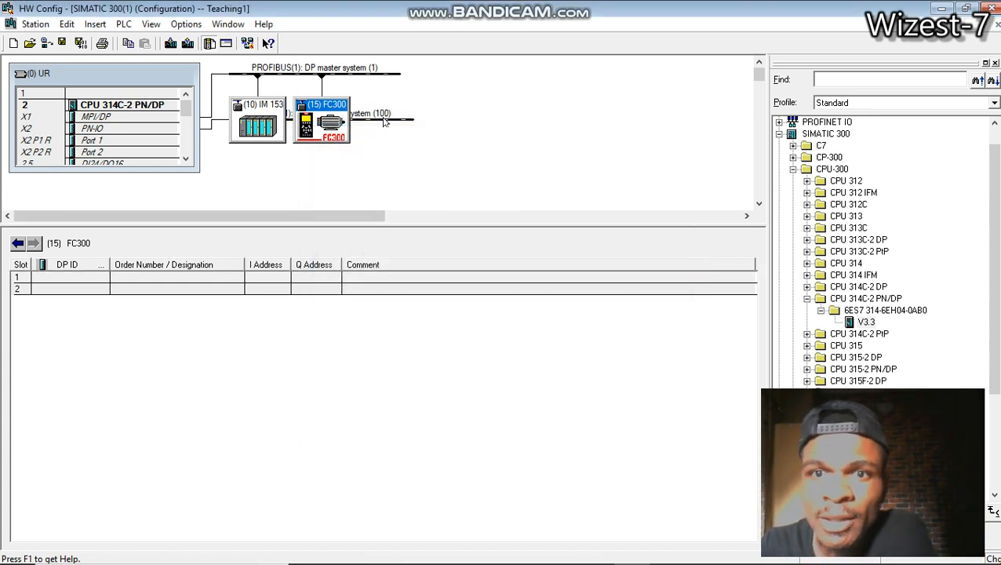
Step: Auto-arrange the station and place the FC300 drive beside the IM 153 on the PROFIBUS(1) line
key(F8)
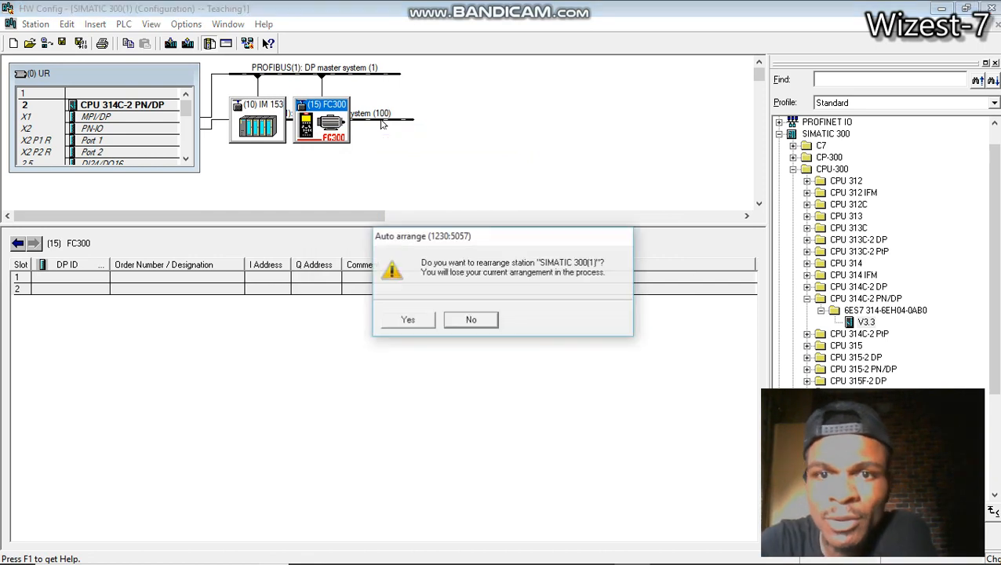
key(Return)
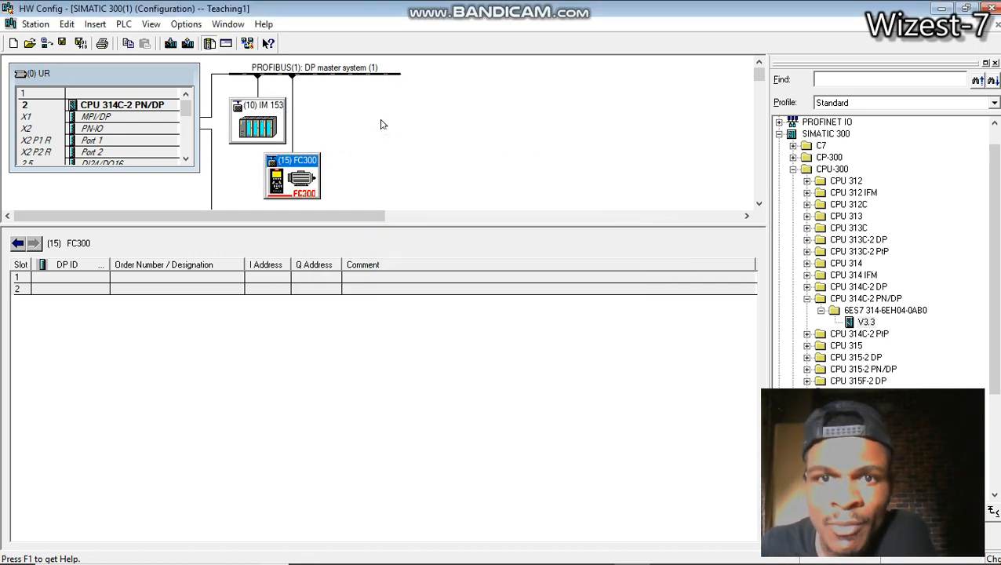
drag(306, 171, 335, 118)
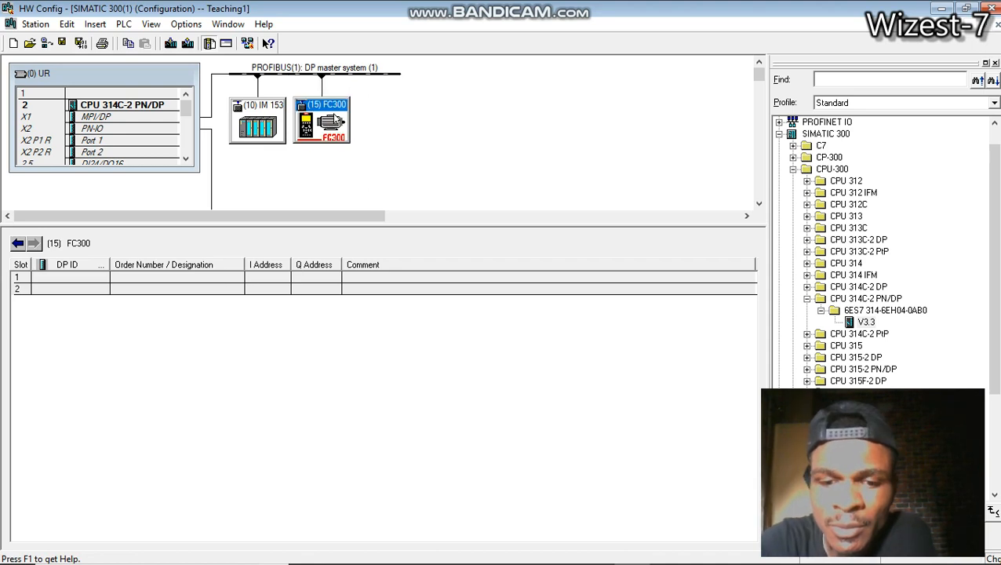
key(Return)
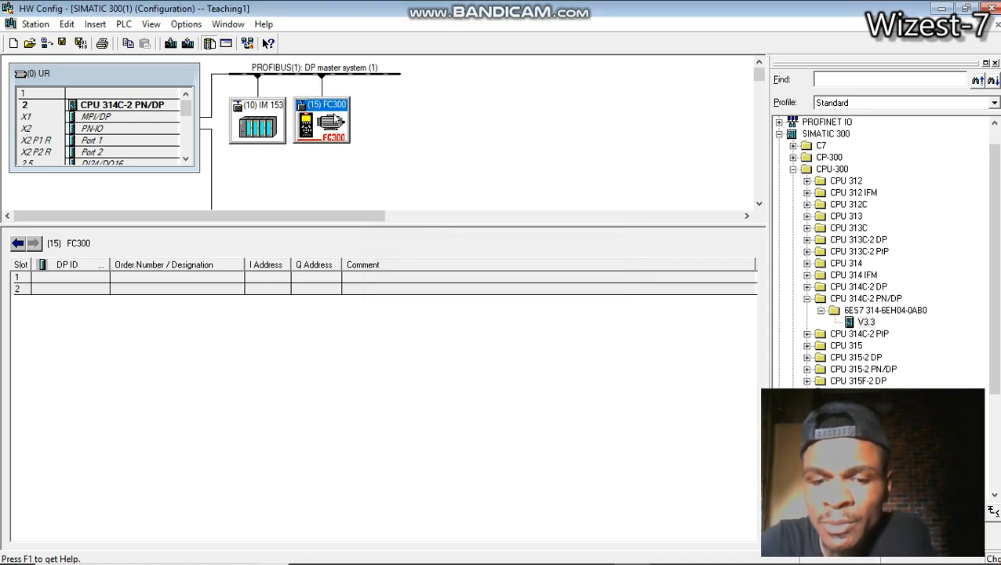
key(Return)
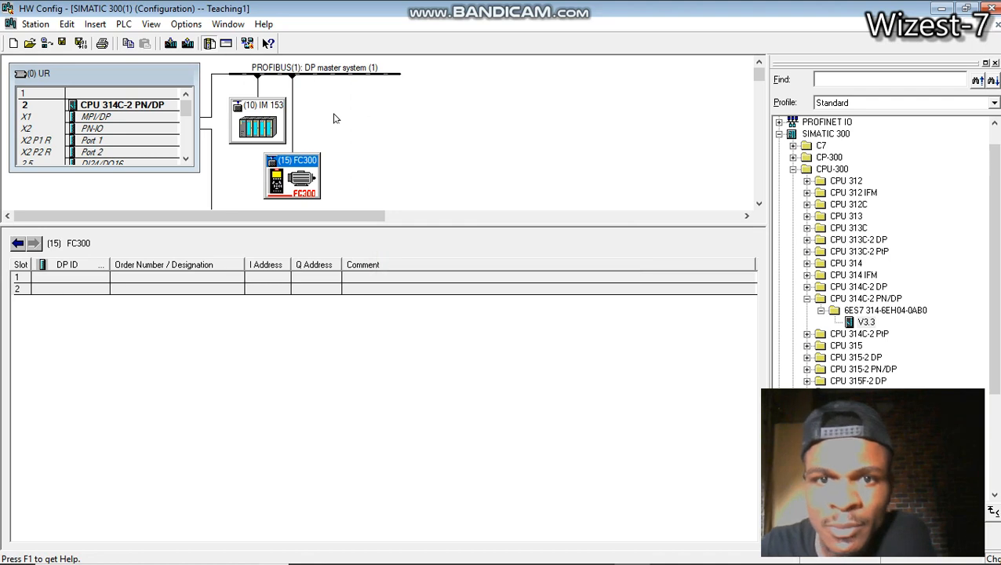
drag(292, 168, 329, 104)
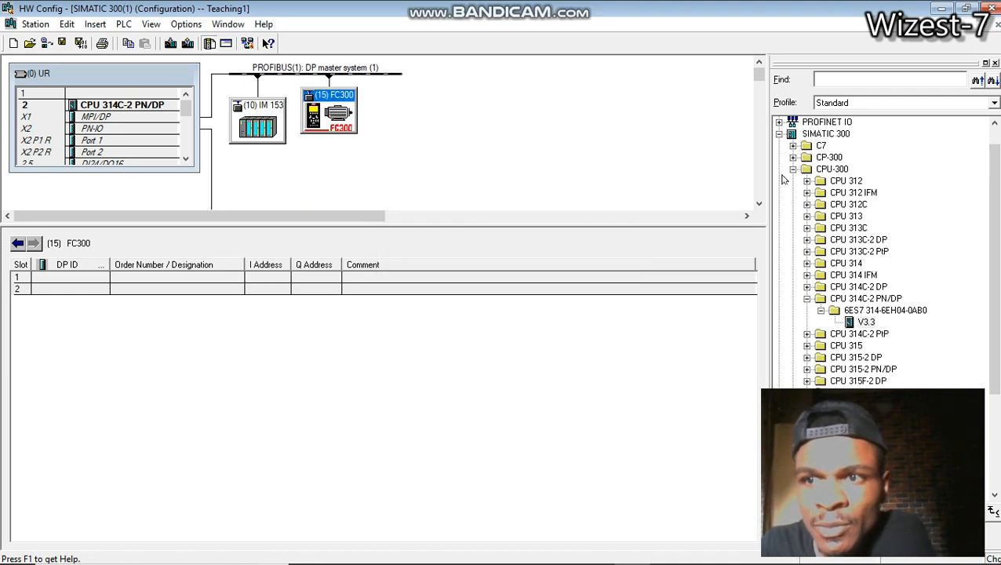
Step: Move the Ethernet(1) PROFINET IO system line up to just below the PROFIBUS slaves
click(758, 203)
click(759, 203)
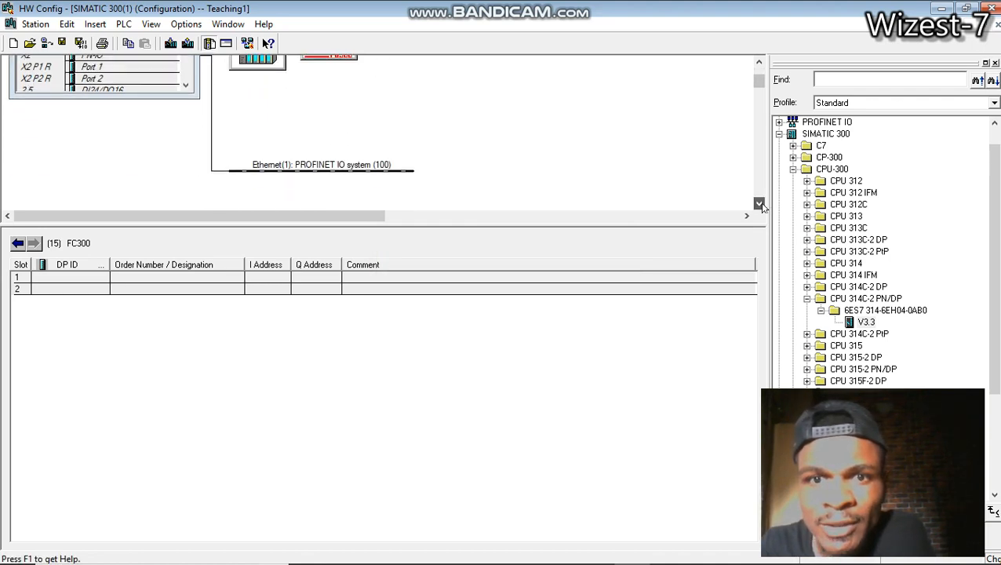
click(758, 203)
click(396, 140)
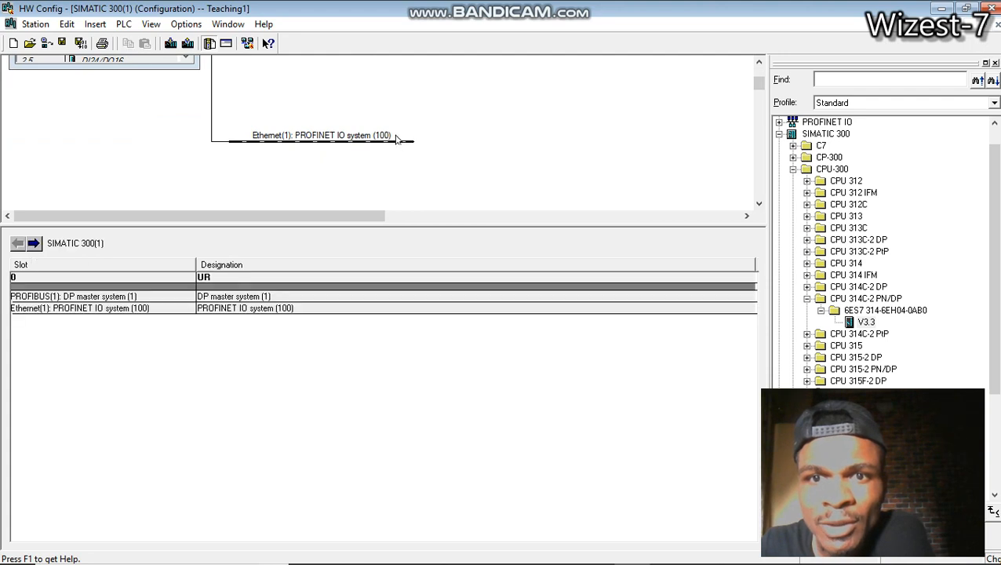
drag(398, 140, 463, 61)
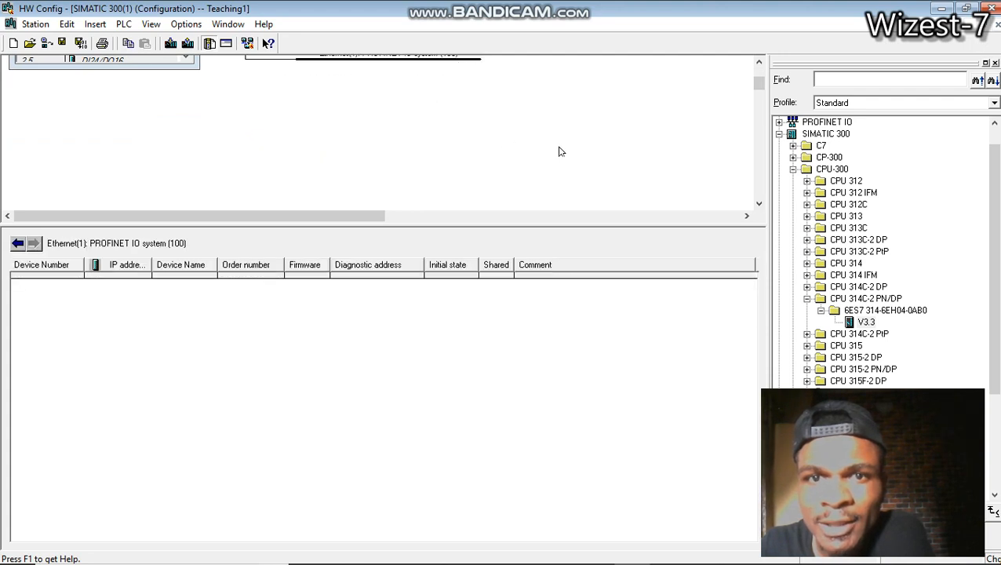
Step: Insert an IM153-4 PN HF V4.0 interface module from the ET 200M I/O devices on the Ethernet(1) PROFINET IO system
right_click(401, 163)
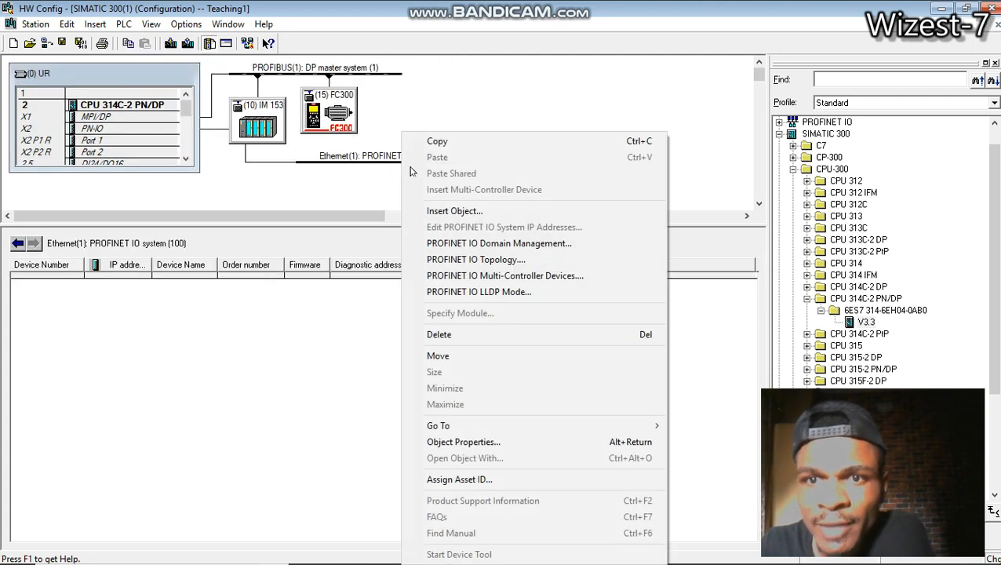
right_click(360, 163)
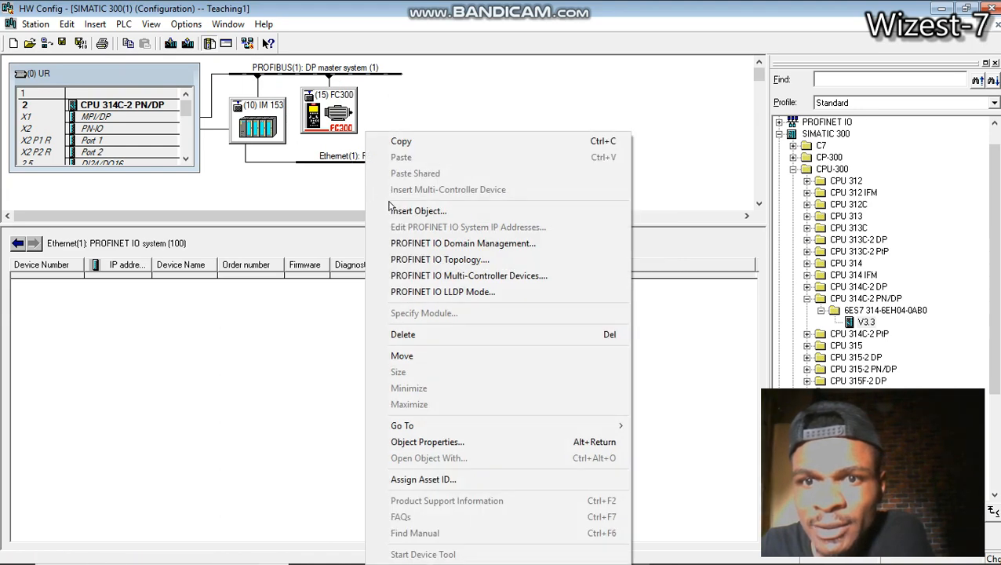
right_click(339, 163)
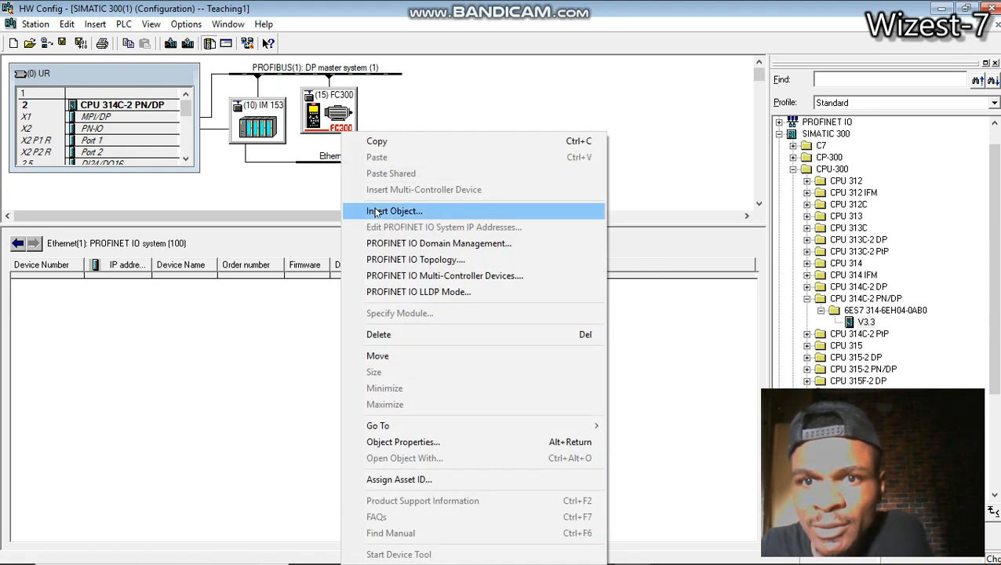
click(381, 209)
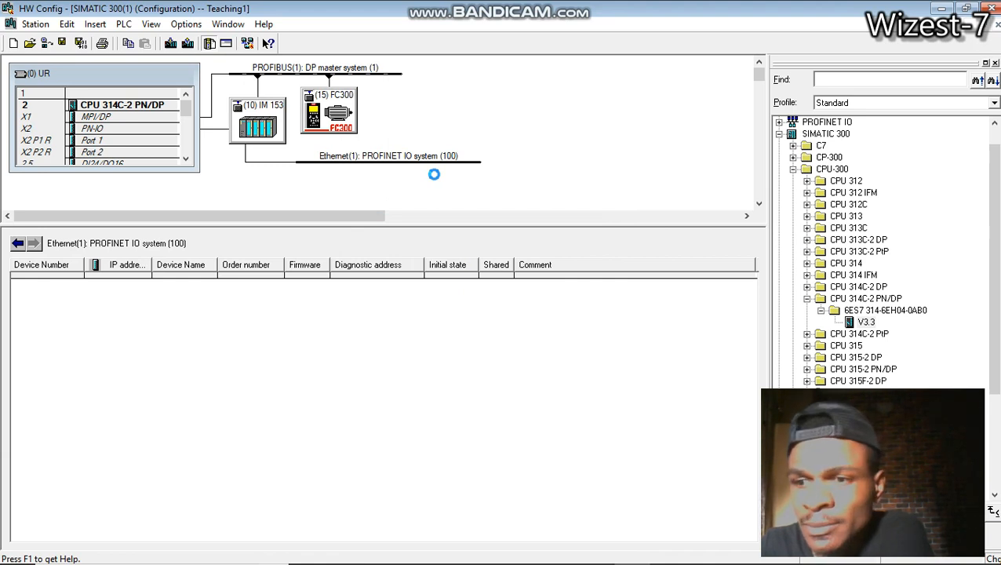
mouse_move(485, 4)
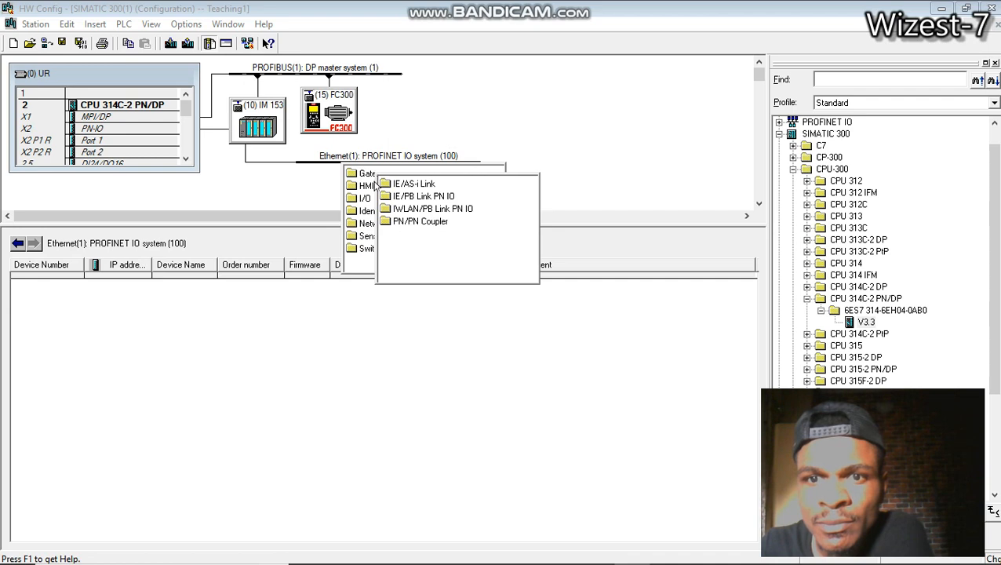
mouse_move(374, 187)
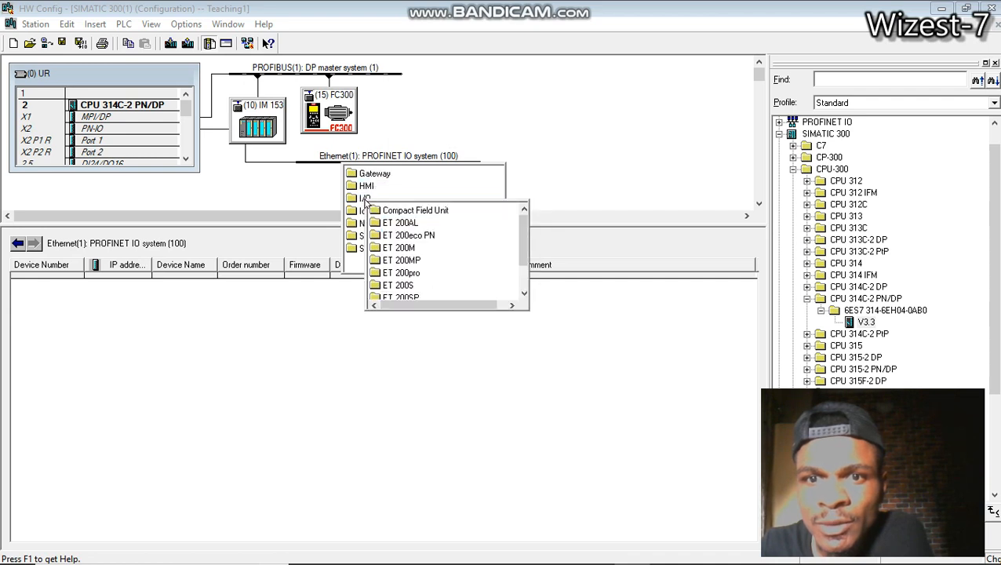
mouse_move(521, 244)
mouse_down()
mouse_move(524, 258)
mouse_move(519, 246)
mouse_up()
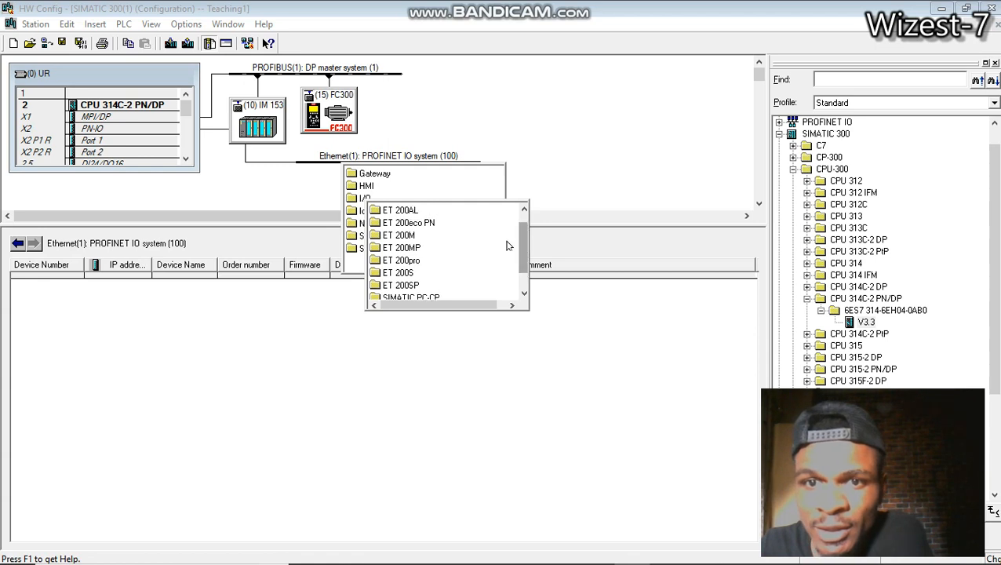
mouse_move(406, 235)
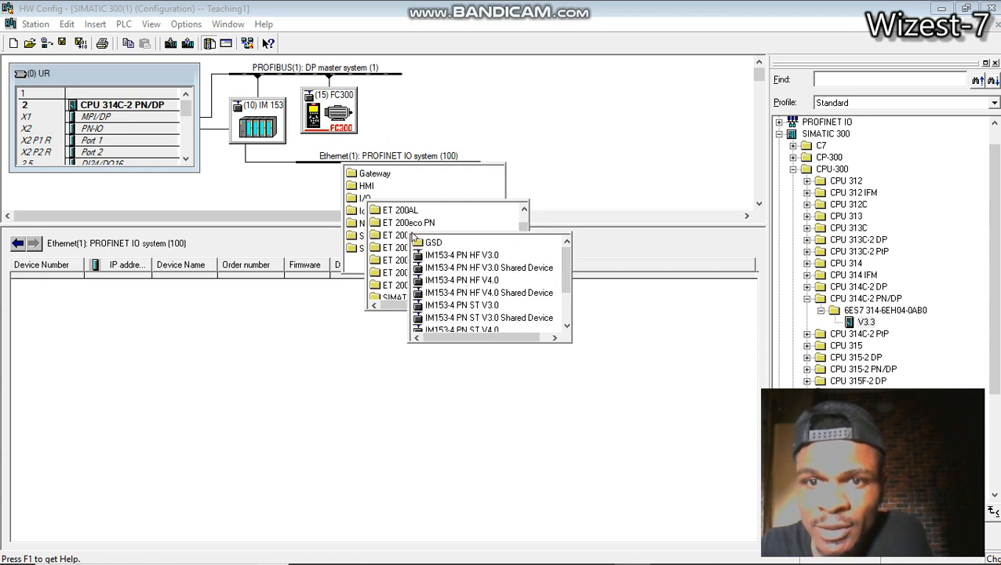
click(486, 281)
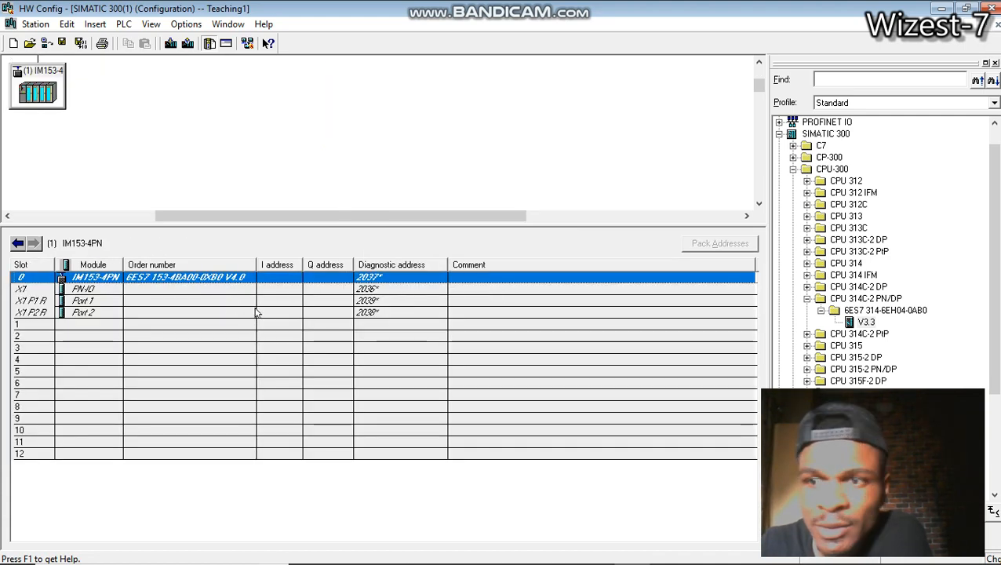
Step: Review the general, synchronization, IO cycle and media redundancy properties of the IM153-4PN module's PN-IO interface
double_click(149, 295)
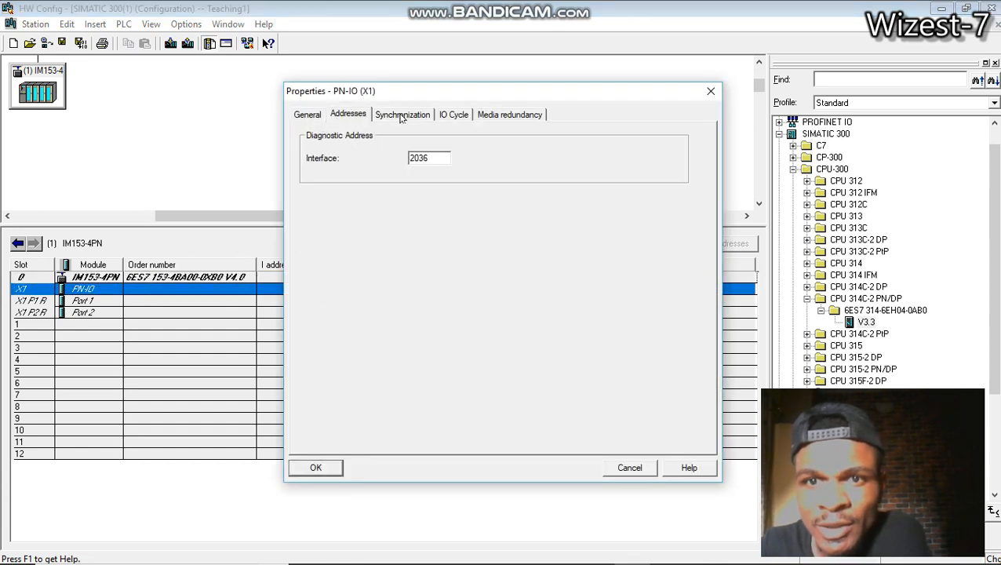
click(401, 116)
click(444, 115)
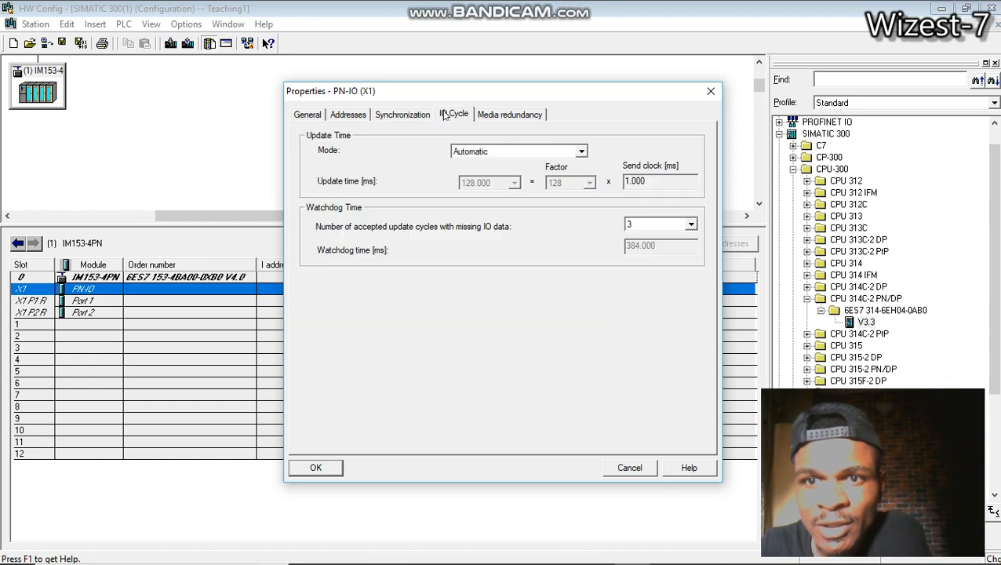
click(517, 117)
click(444, 117)
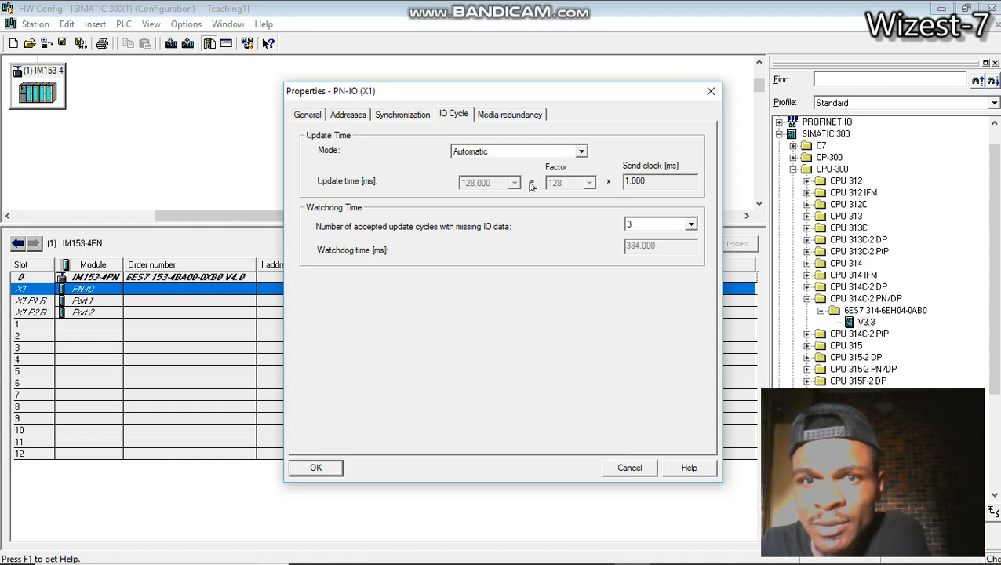
click(318, 118)
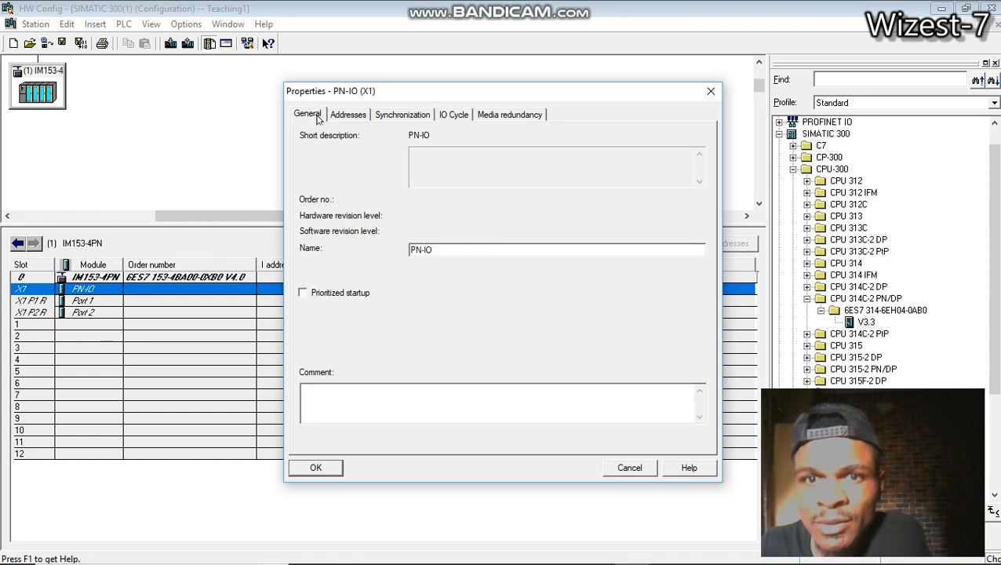
click(316, 469)
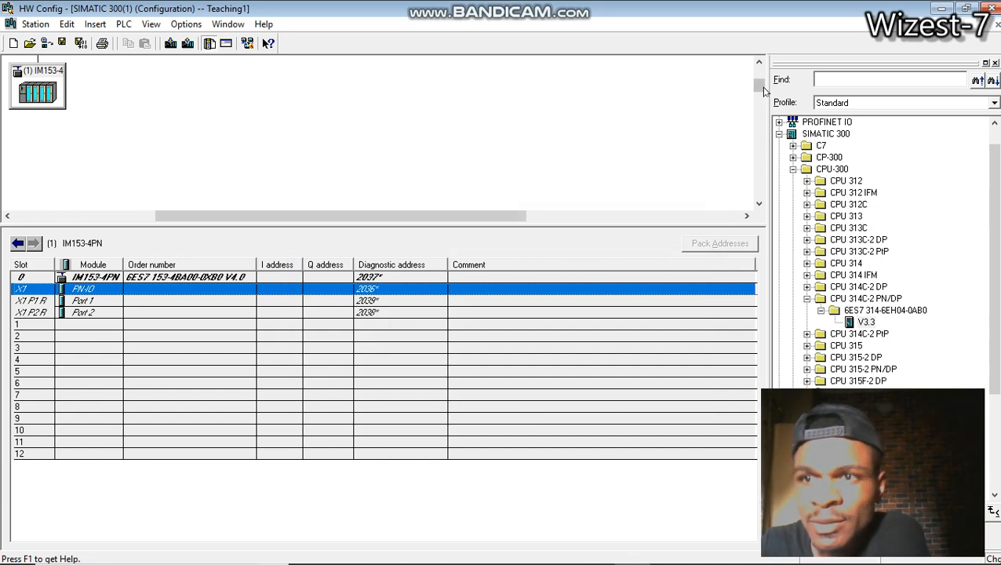
Step: Check the IM153-4PN device's general properties and the IP address and subnet of its Ethernet interface
drag(762, 91, 761, 75)
drag(455, 215, 345, 226)
double_click(264, 173)
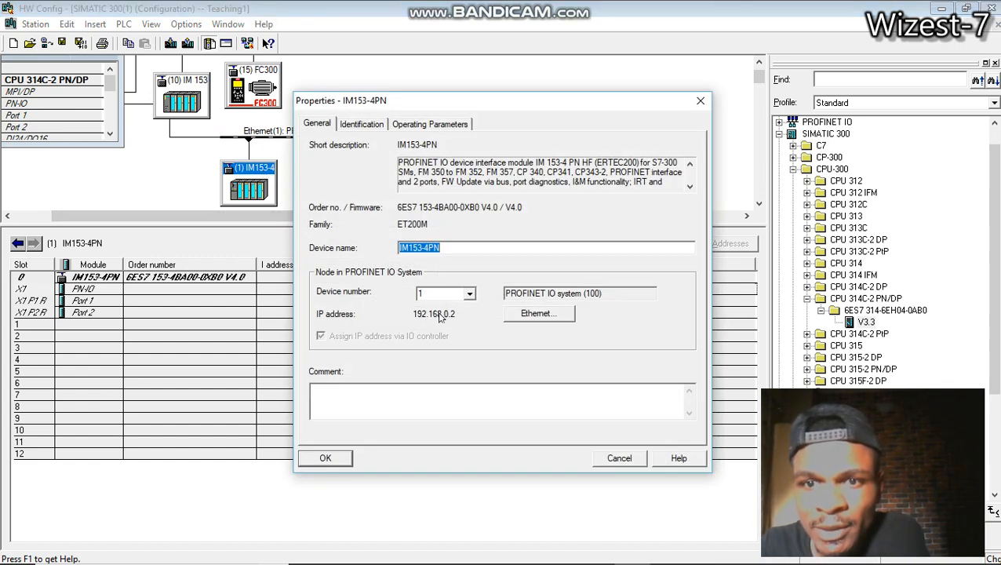
click(537, 314)
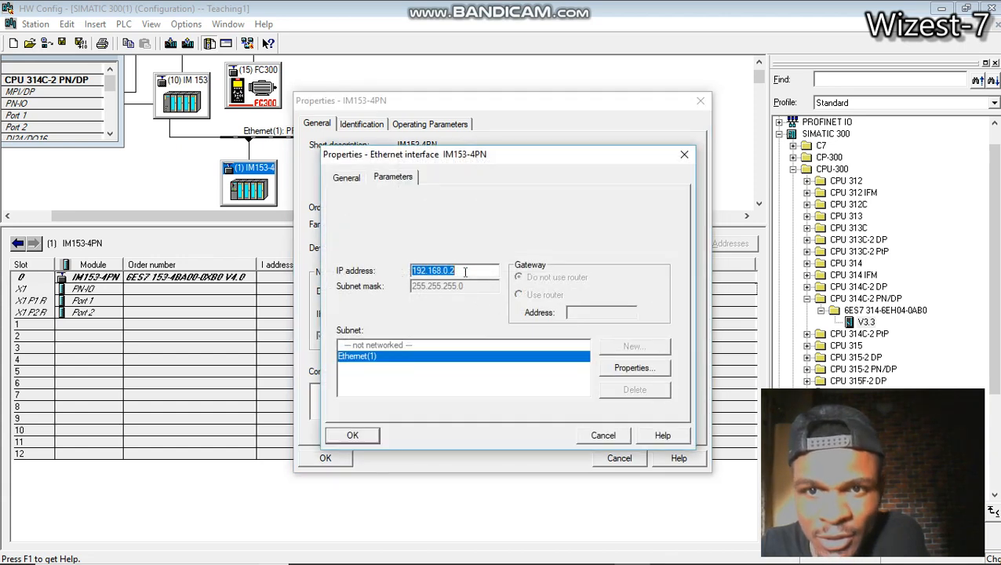
click(684, 154)
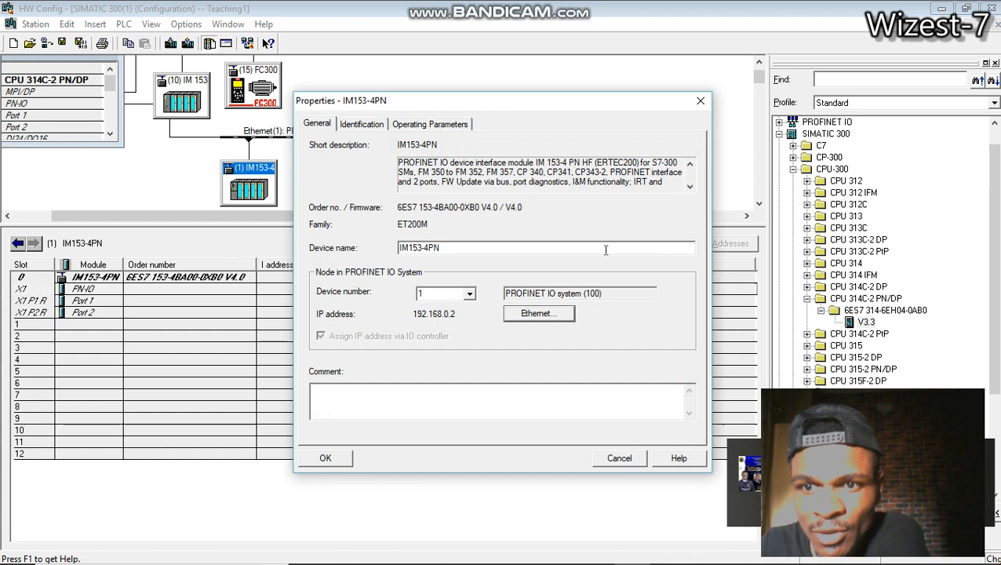
click(538, 313)
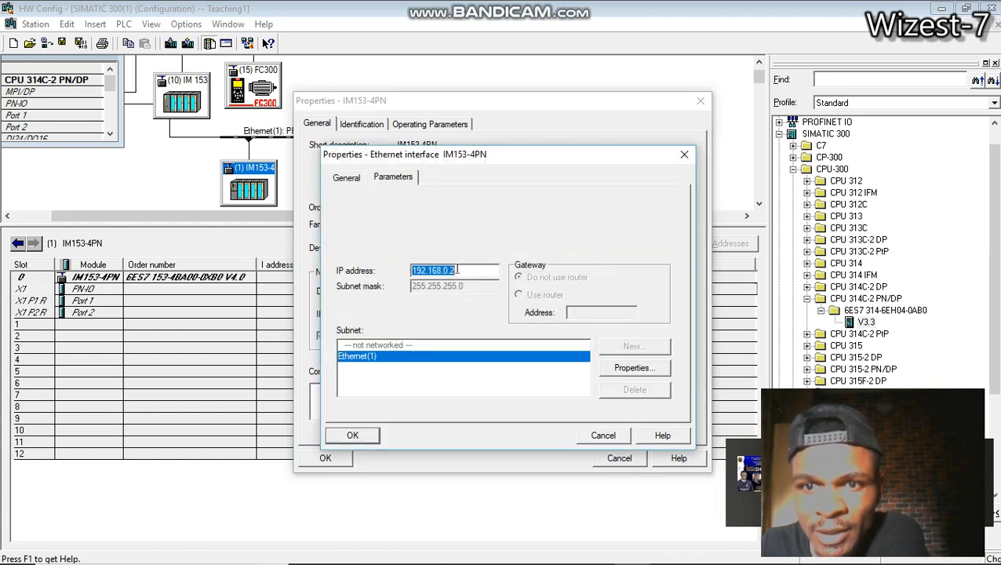
click(595, 436)
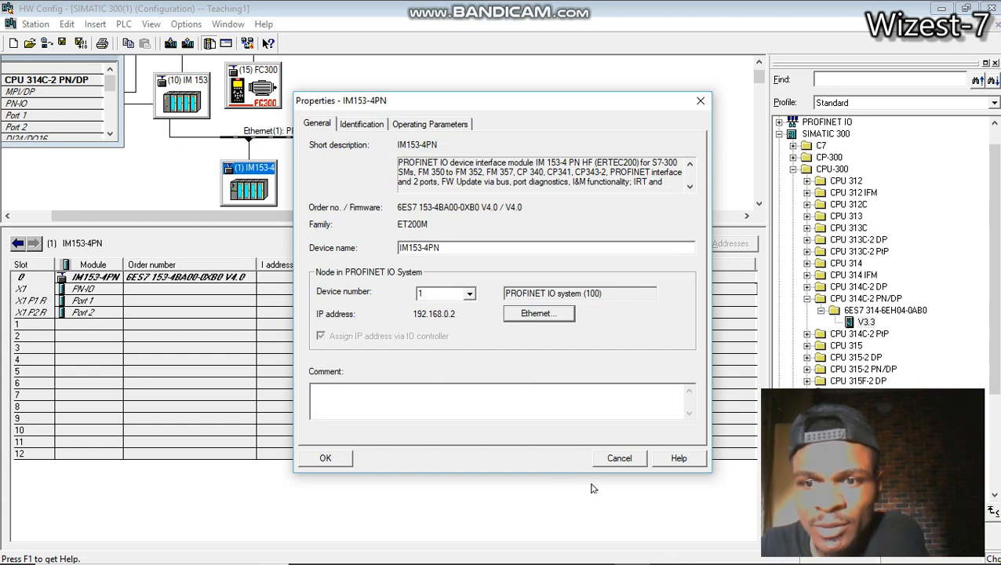
click(611, 461)
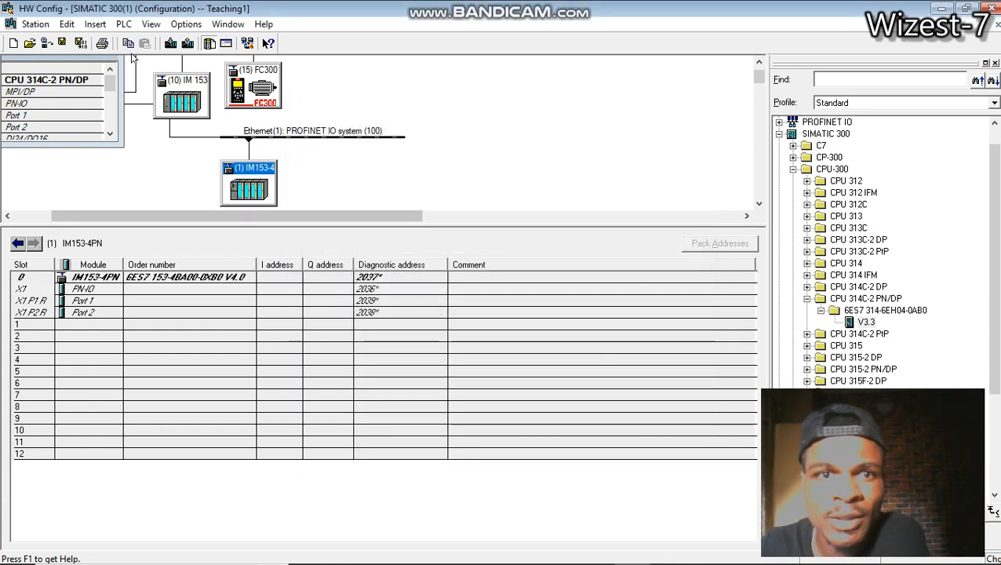
Step: Save and compile the SIMATIC 300(1) station configuration
click(79, 44)
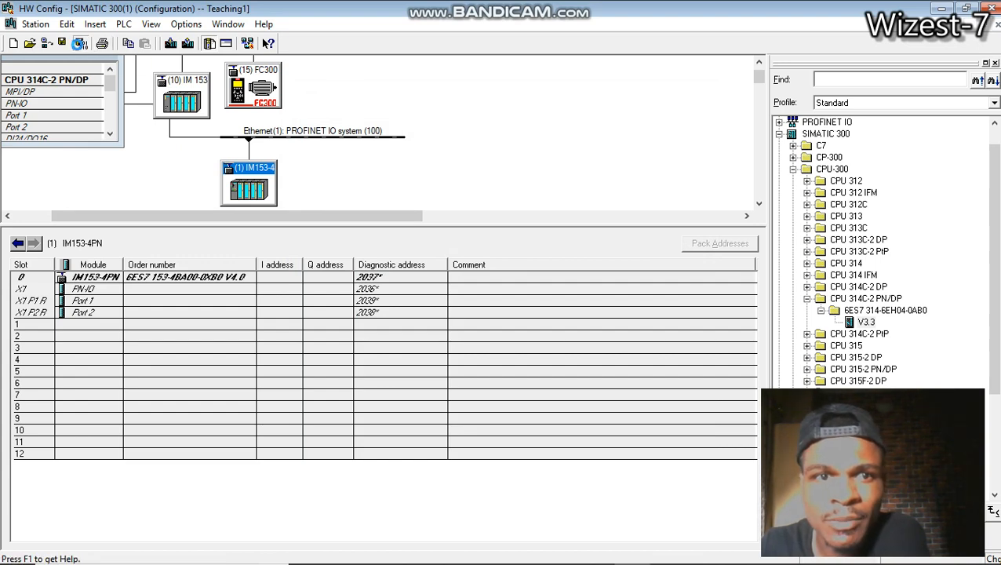